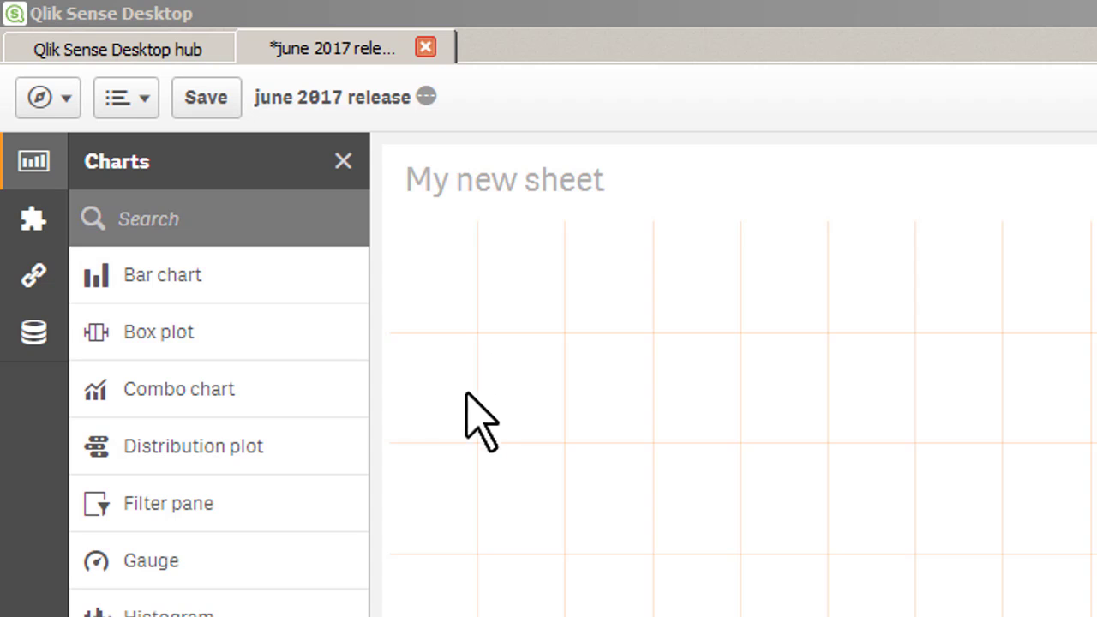
# Preview the Box plot chart type from the Charts panel.
pyautogui.click(205, 330)
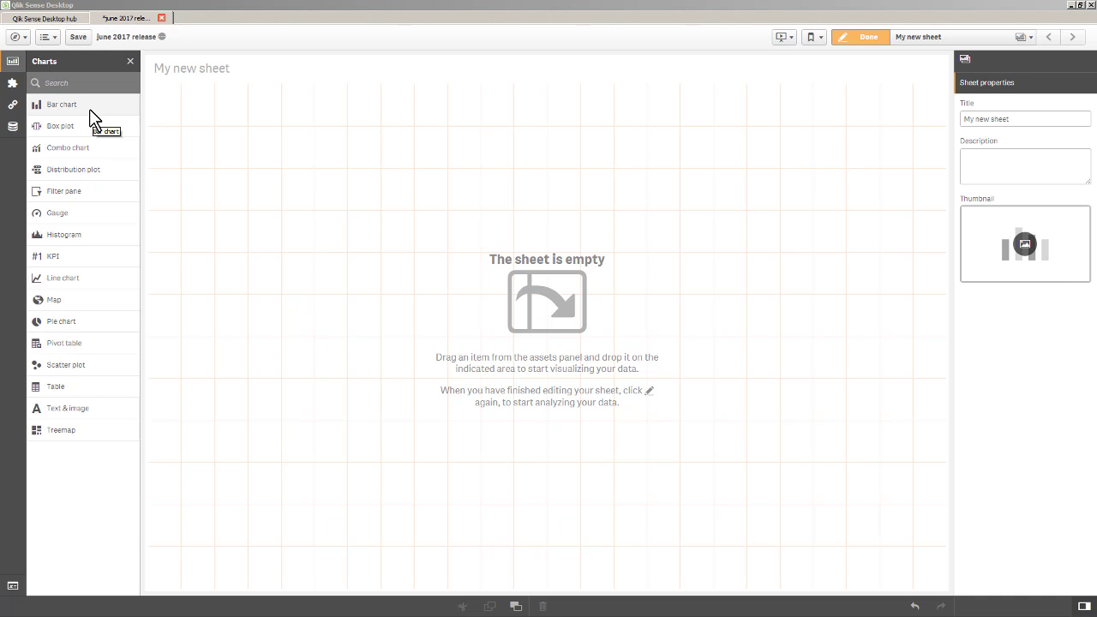
# Place a bar chart on the sheet with Country as its dimension.
pyautogui.moveTo(90, 110); pyautogui.dragTo(340, 314)
pyautogui.click(340, 350)
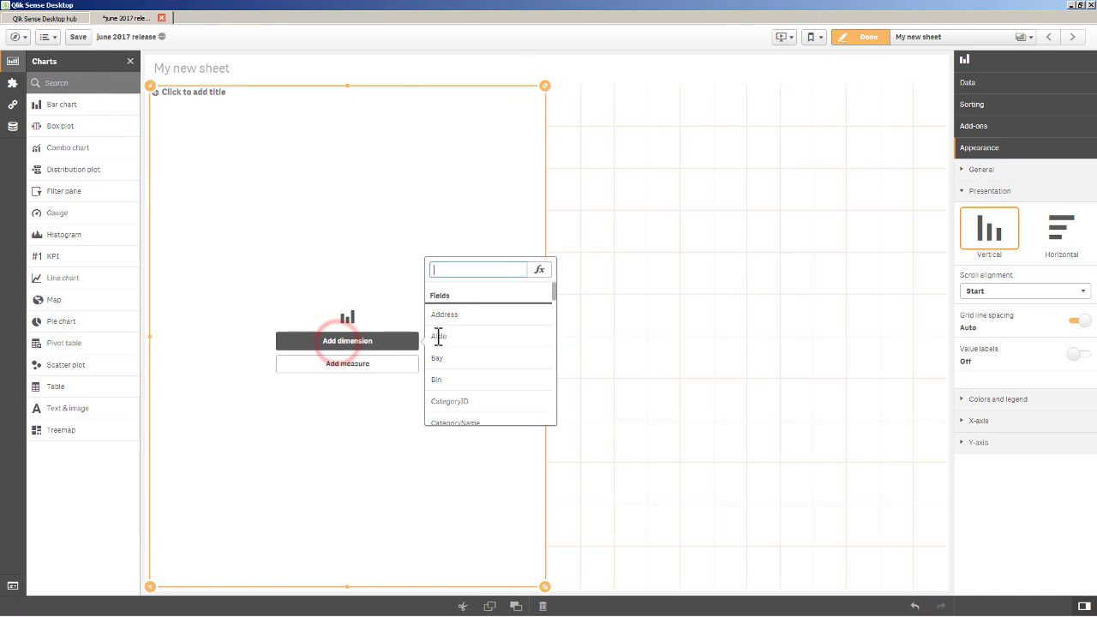
pyautogui.scroll(-2, 452, 342)
pyautogui.scroll(-2, 465, 394)
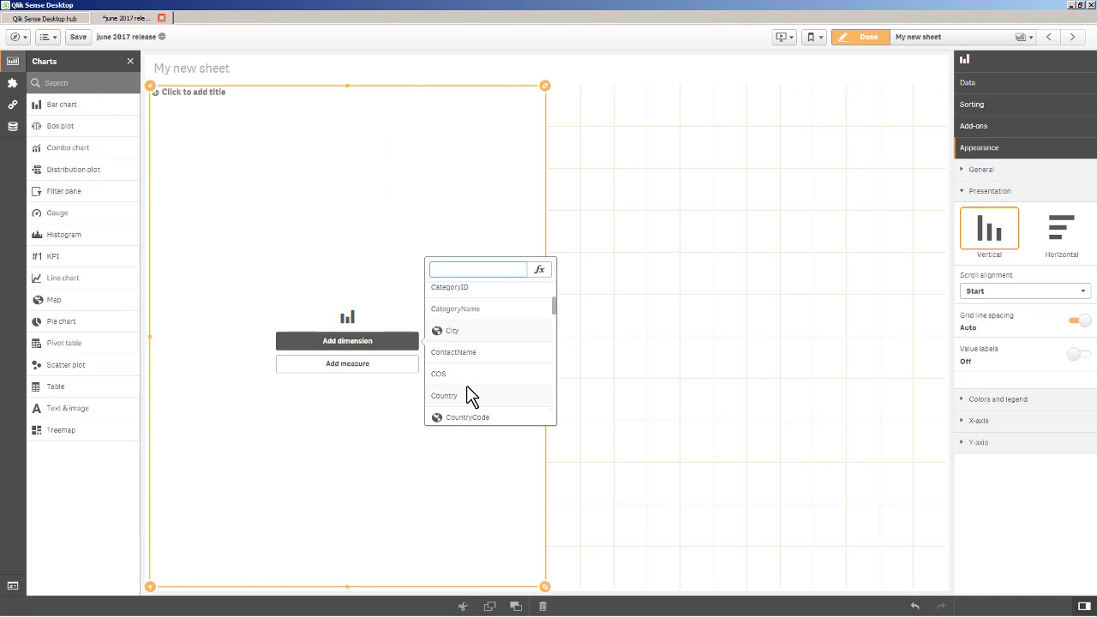
pyautogui.click(464, 394)
# Add Sum(Sales) as the bar chart's measure.
pyautogui.click(400, 364)
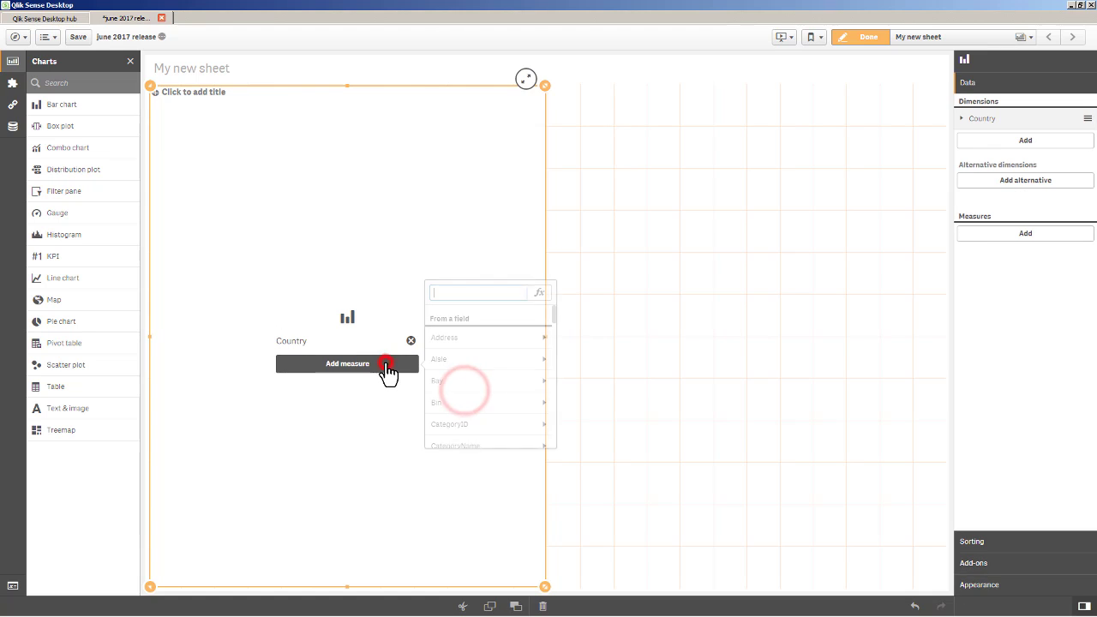
pyautogui.write('sales')
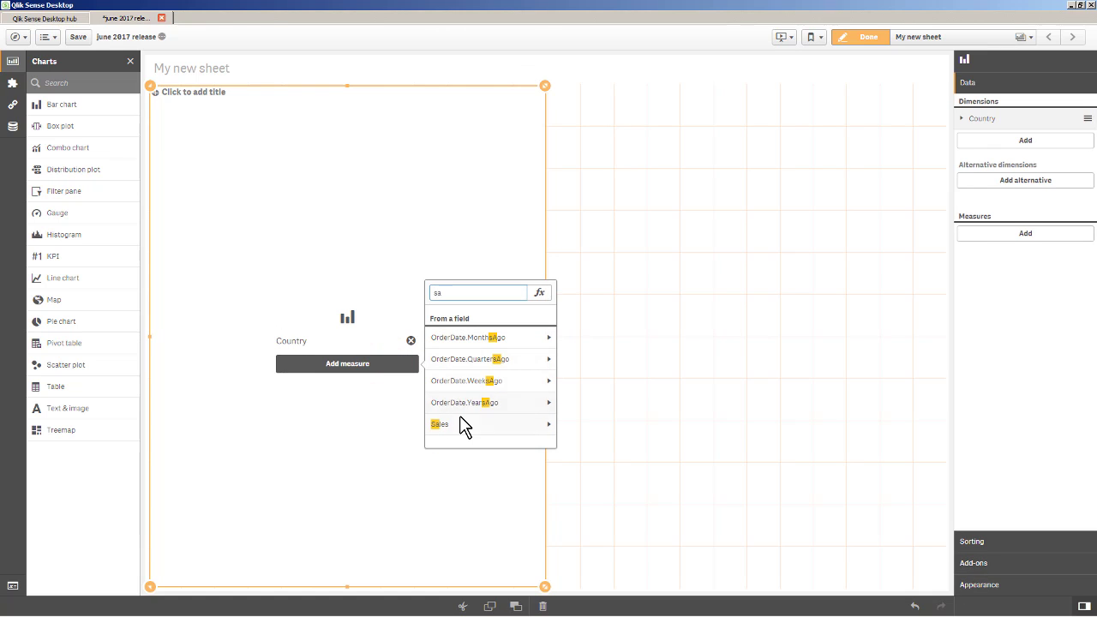
pyautogui.click(459, 419)
pyautogui.click(490, 331)
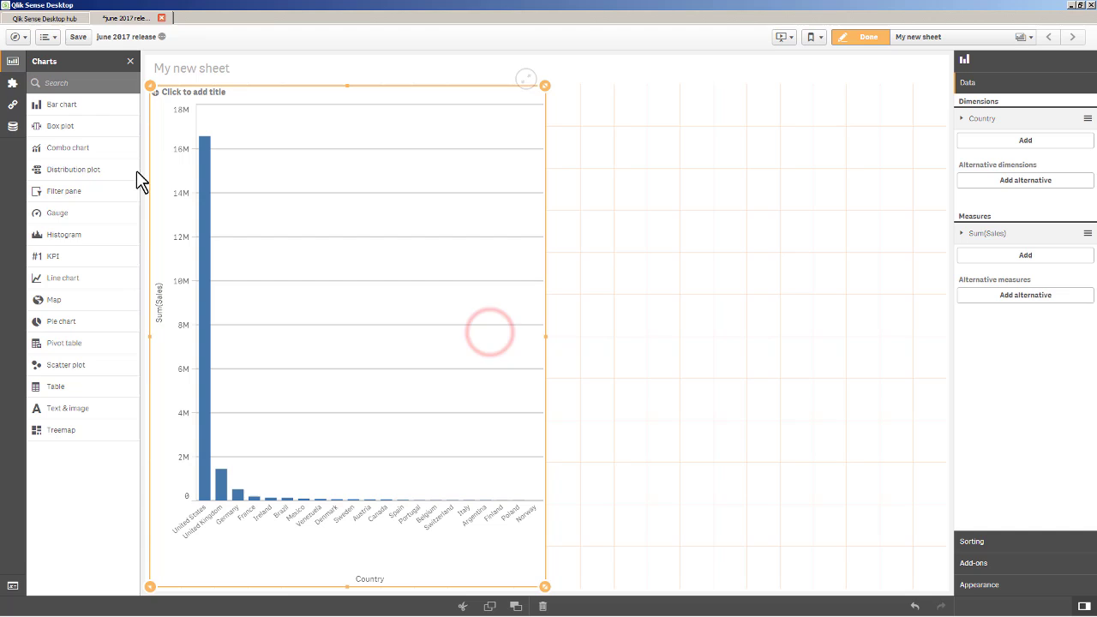
# Drag CategoryName from Fields onto the chart as a second dimension.
pyautogui.click(12, 127)
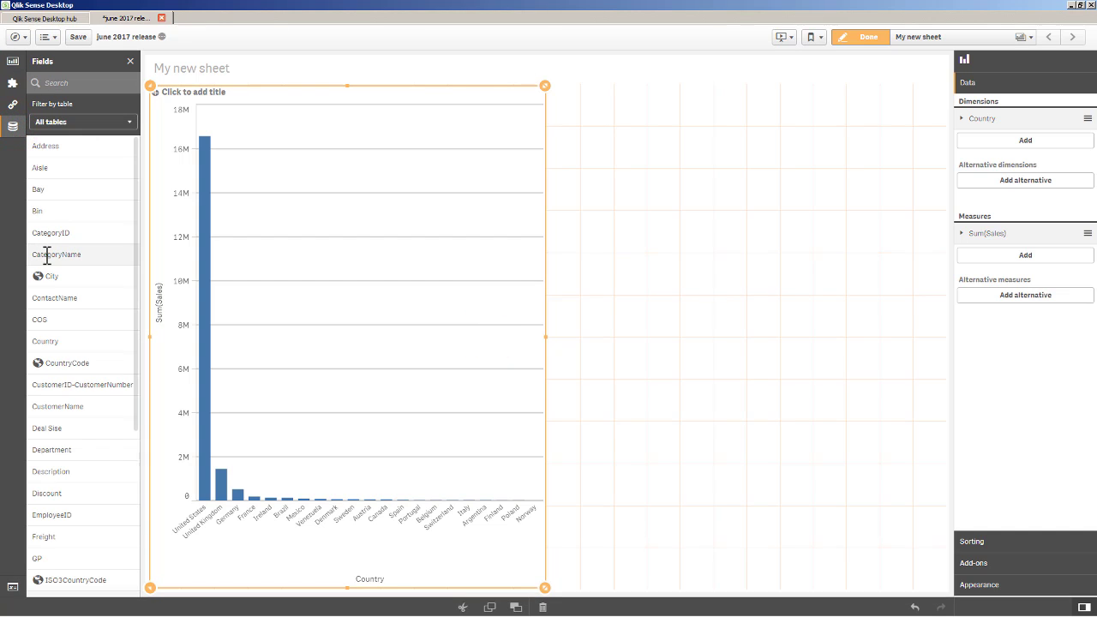
pyautogui.moveTo(49, 254); pyautogui.dragTo(354, 283)
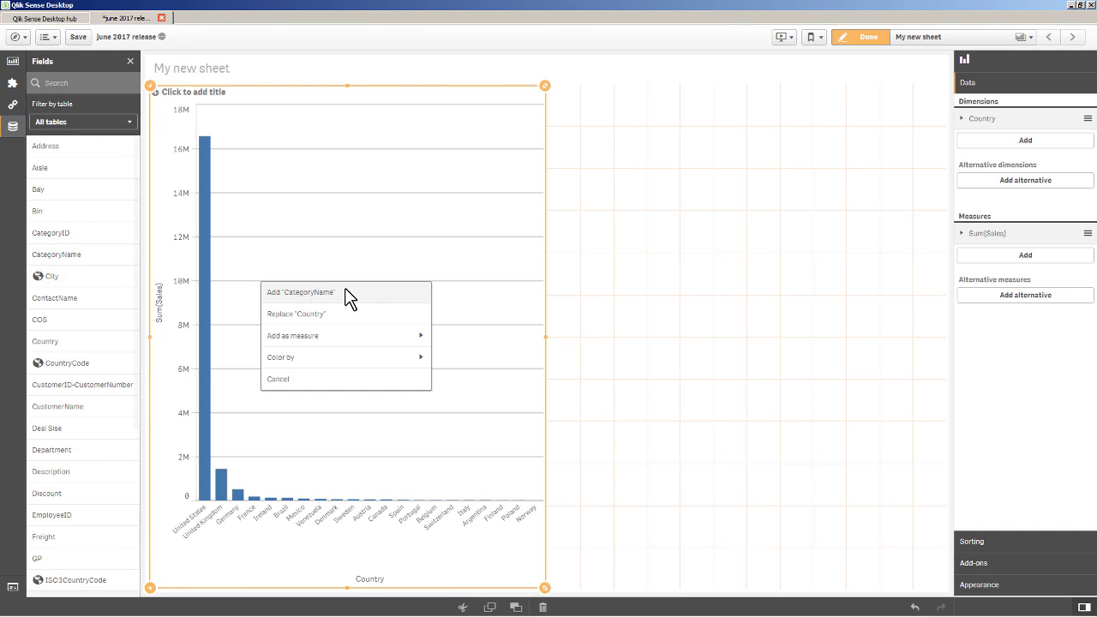
pyautogui.click(348, 291)
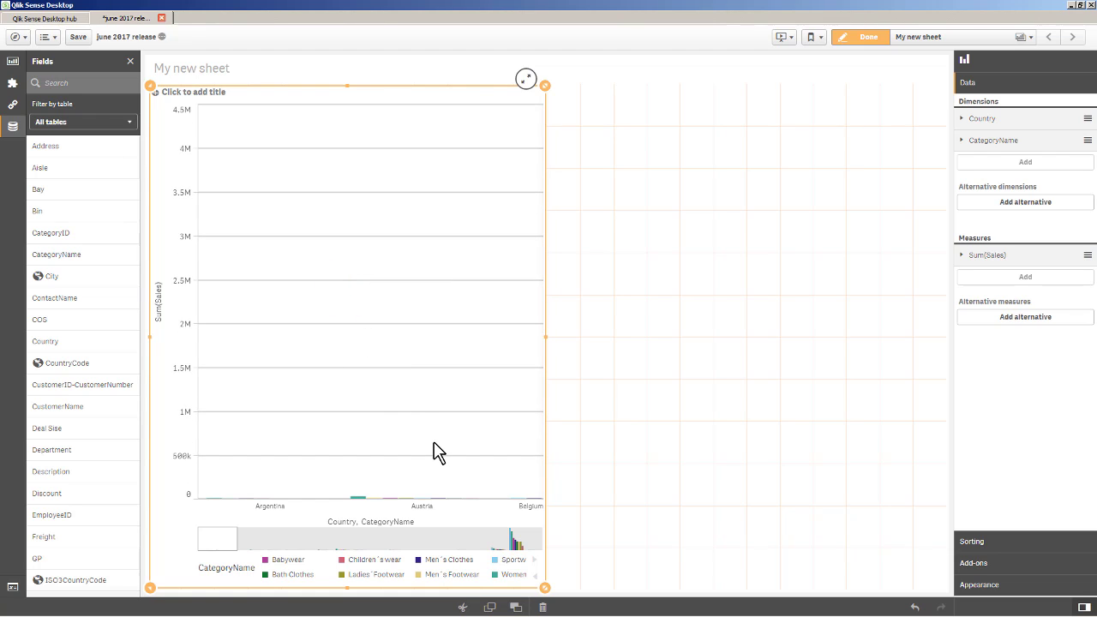
pyautogui.click(981, 585)
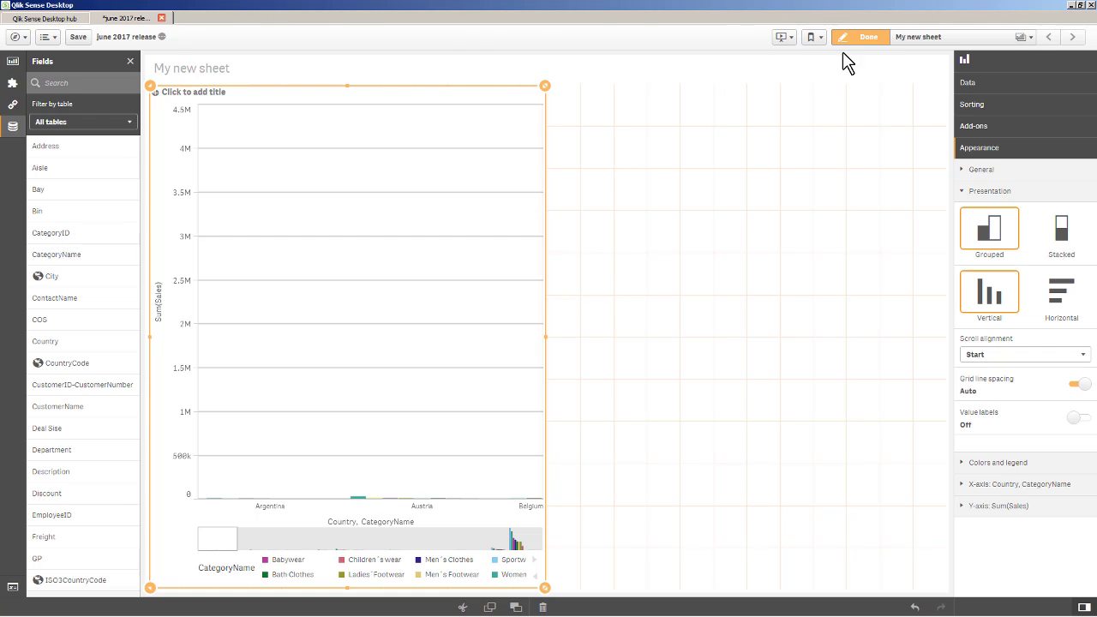
# Exit edit mode and scroll the grouped chart to browse the countries.
pyautogui.click(865, 38)
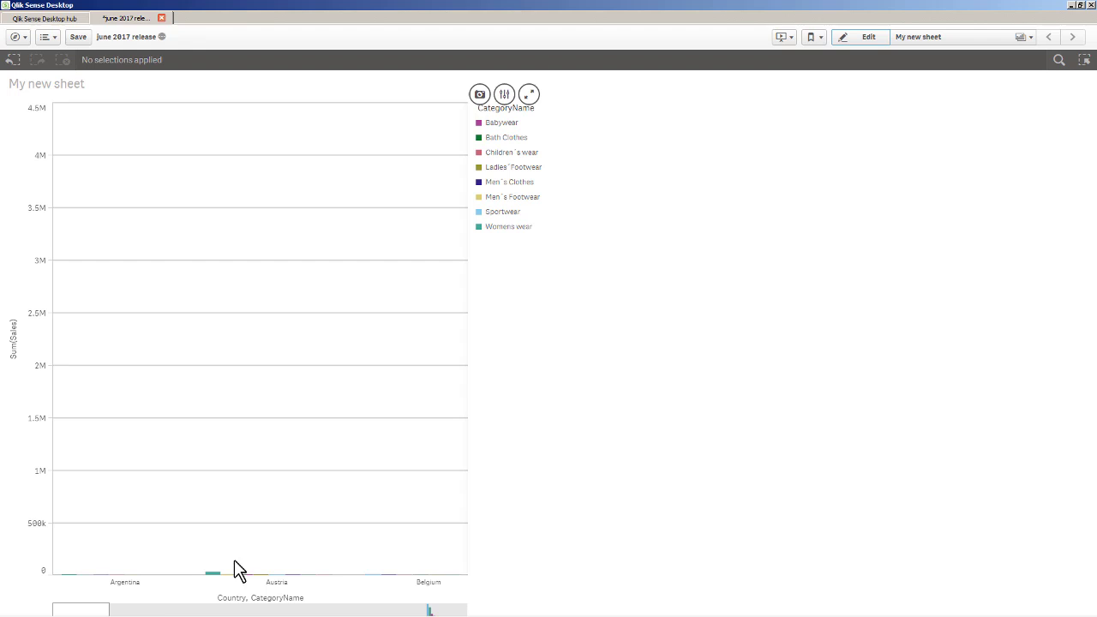
pyautogui.moveTo(118, 610); pyautogui.dragTo(270, 613)
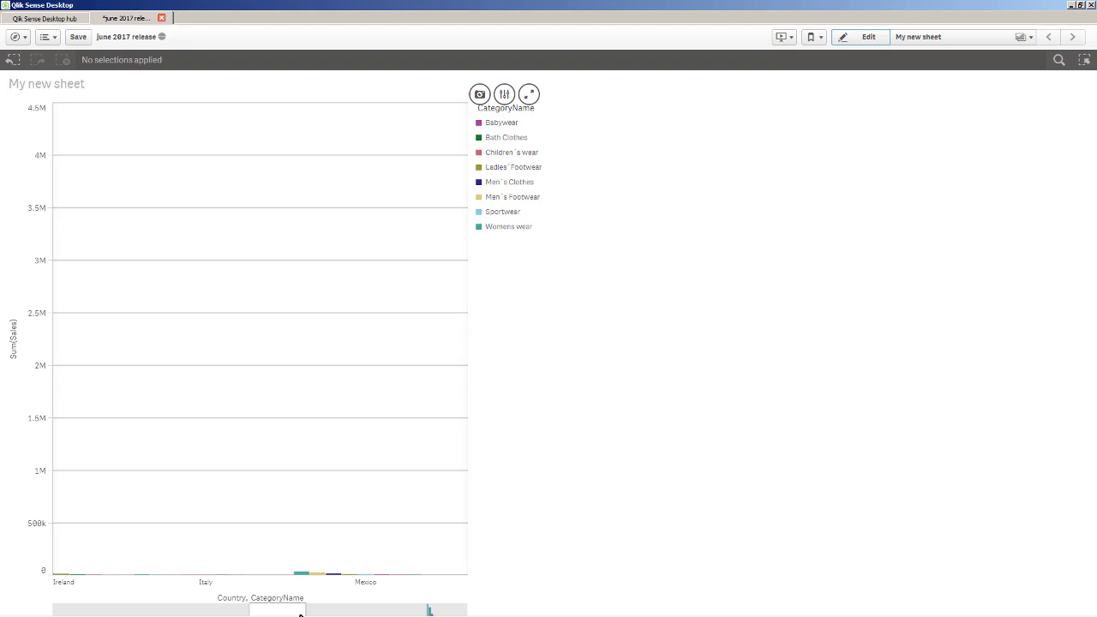
pyautogui.moveTo(300, 614); pyautogui.dragTo(459, 614)
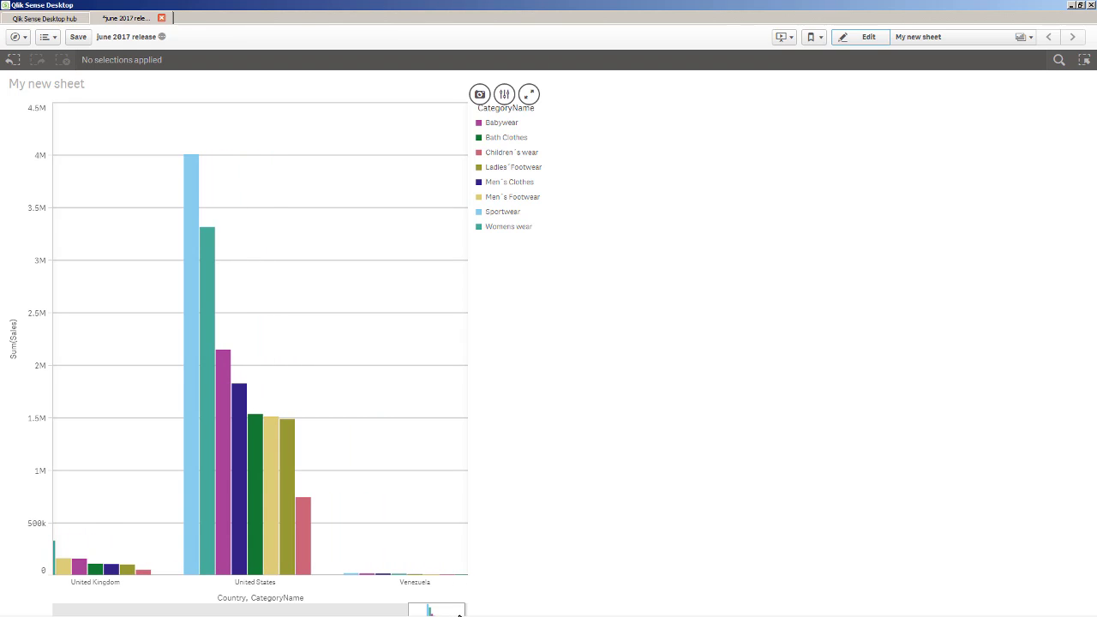
# Shorten the bar chart and place the Simple Table master visualization on the right half.
pyautogui.click(868, 39)
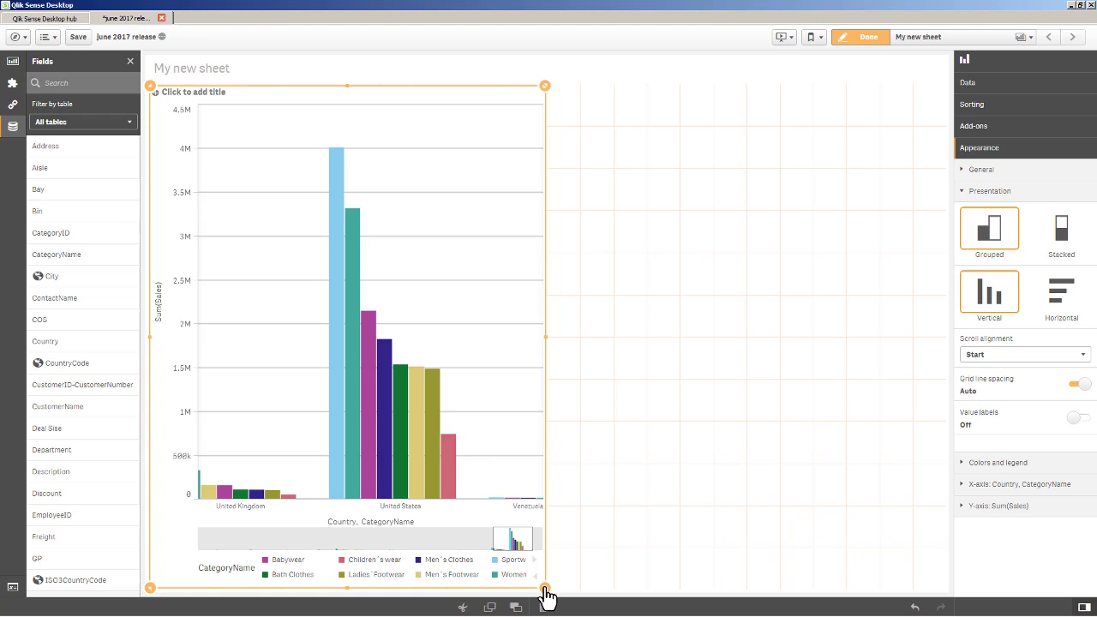
pyautogui.moveTo(546, 588); pyautogui.dragTo(525, 421)
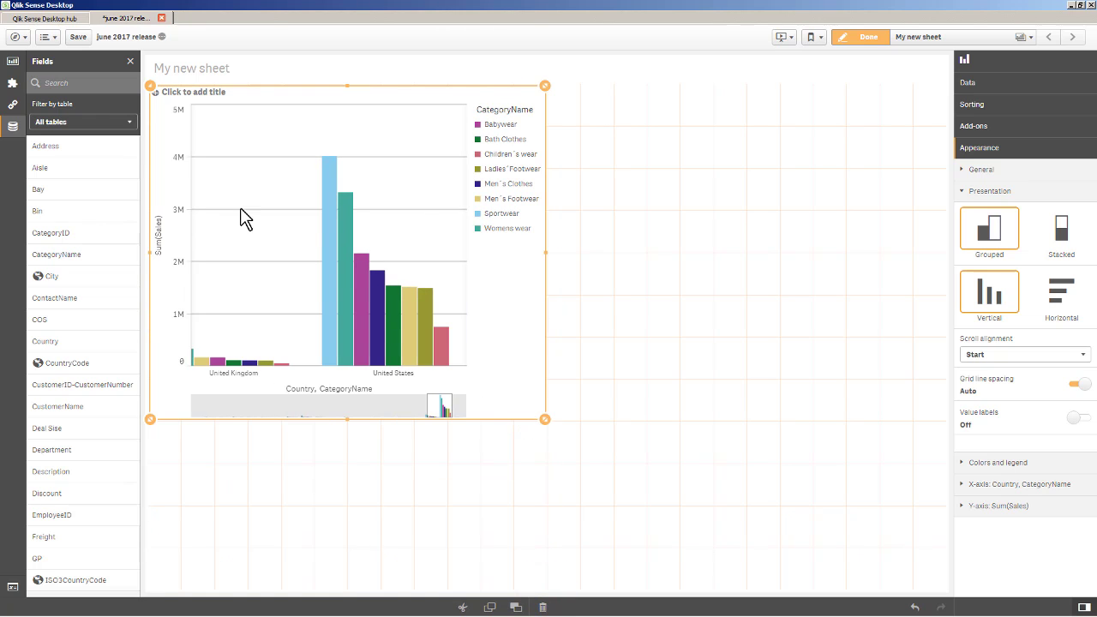
pyautogui.click(12, 83)
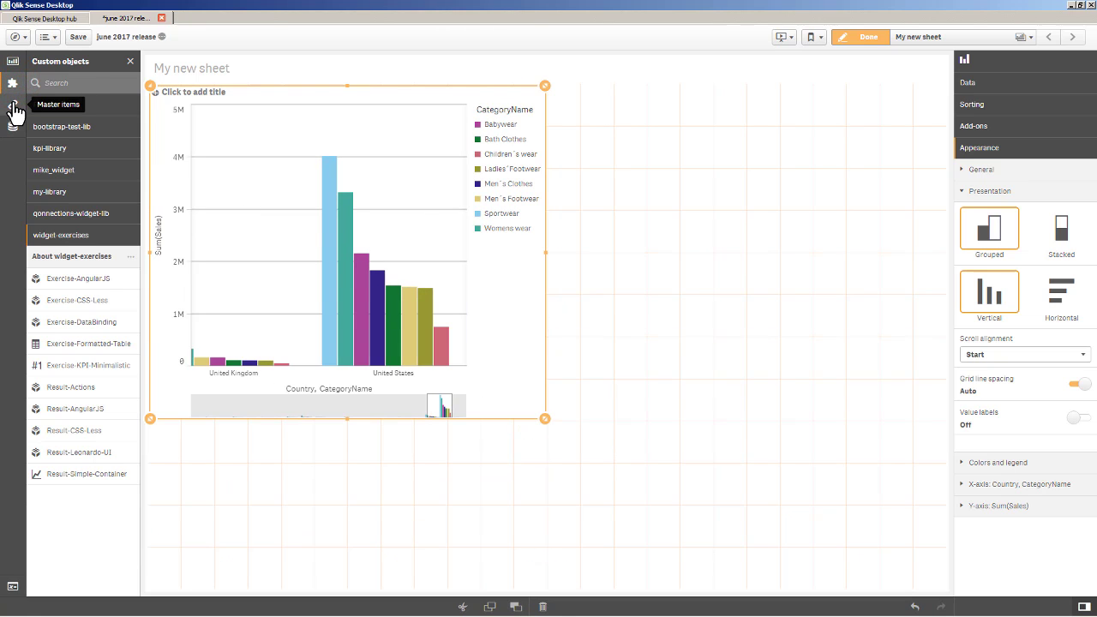
pyautogui.click(13, 105)
pyautogui.moveTo(56, 169); pyautogui.dragTo(751, 246)
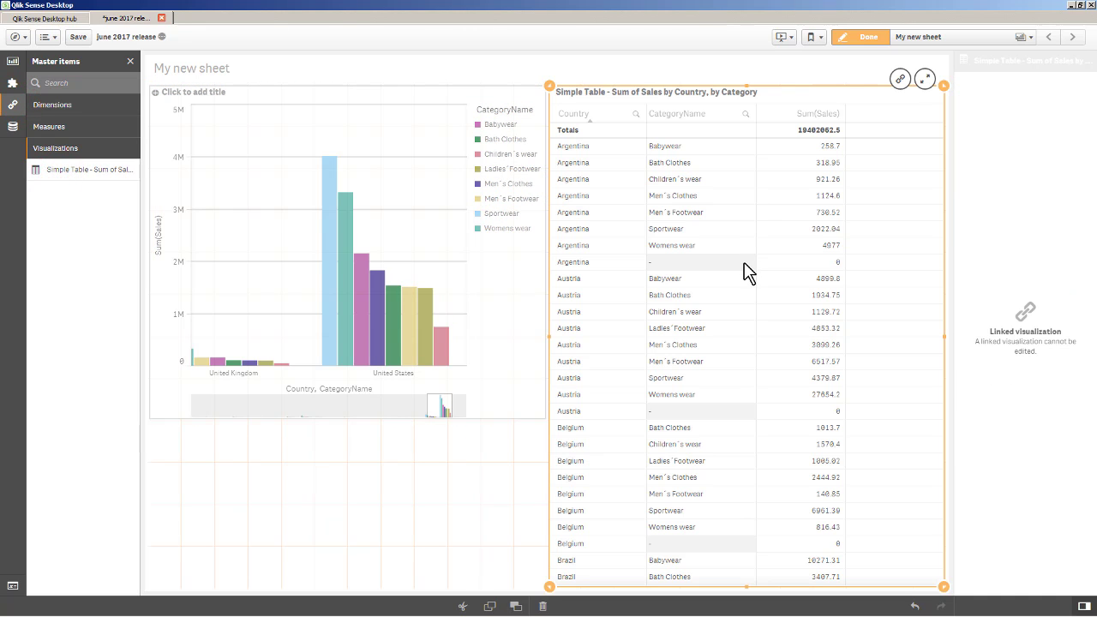
# Convert the chart to a taller horizontal distribution plot, with CategoryName ordered before Country.
pyautogui.click(12, 61)
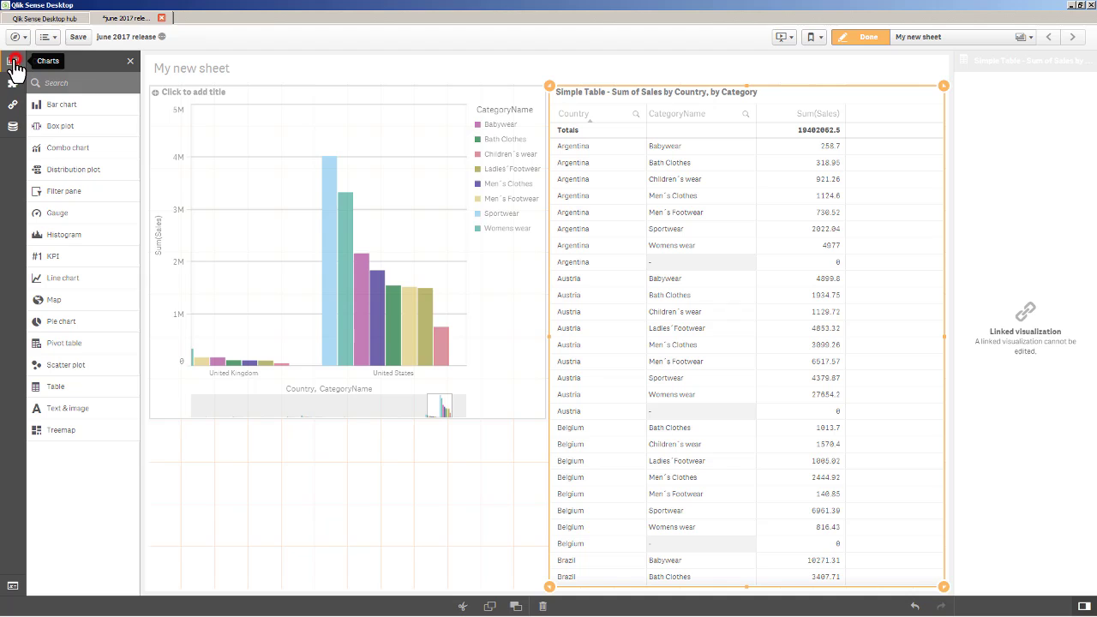
pyautogui.moveTo(75, 176); pyautogui.dragTo(339, 249)
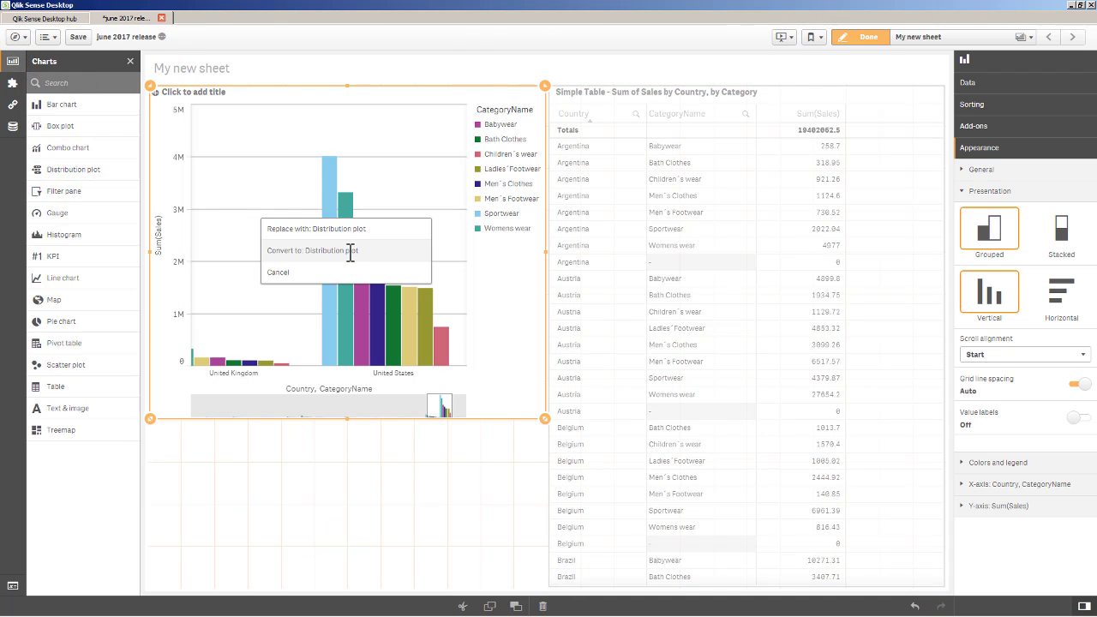
pyautogui.click(350, 250)
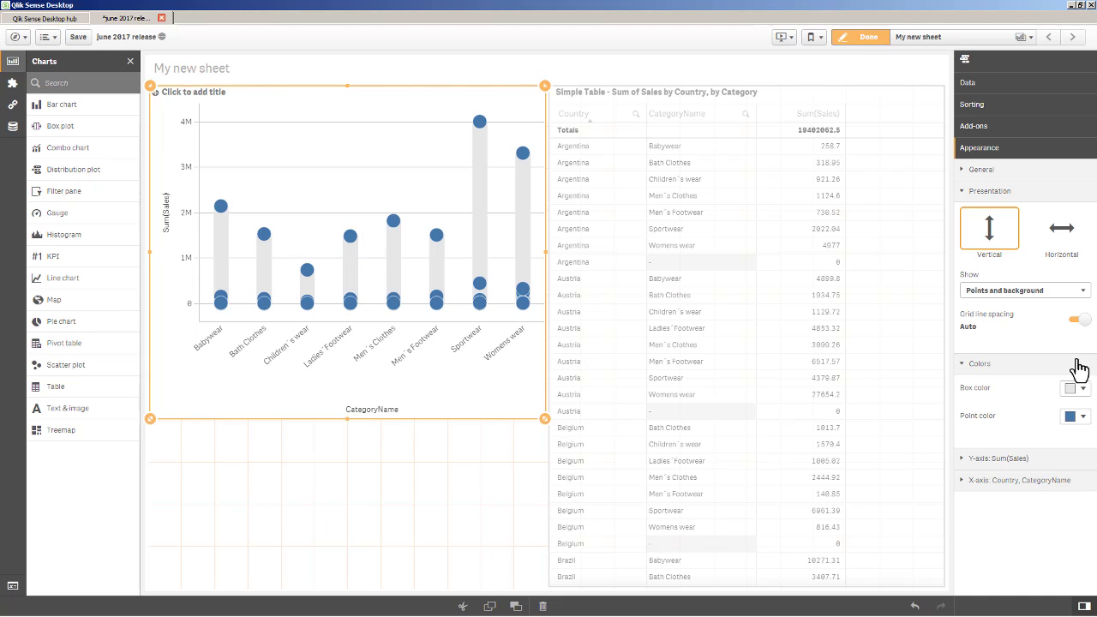
pyautogui.click(1067, 236)
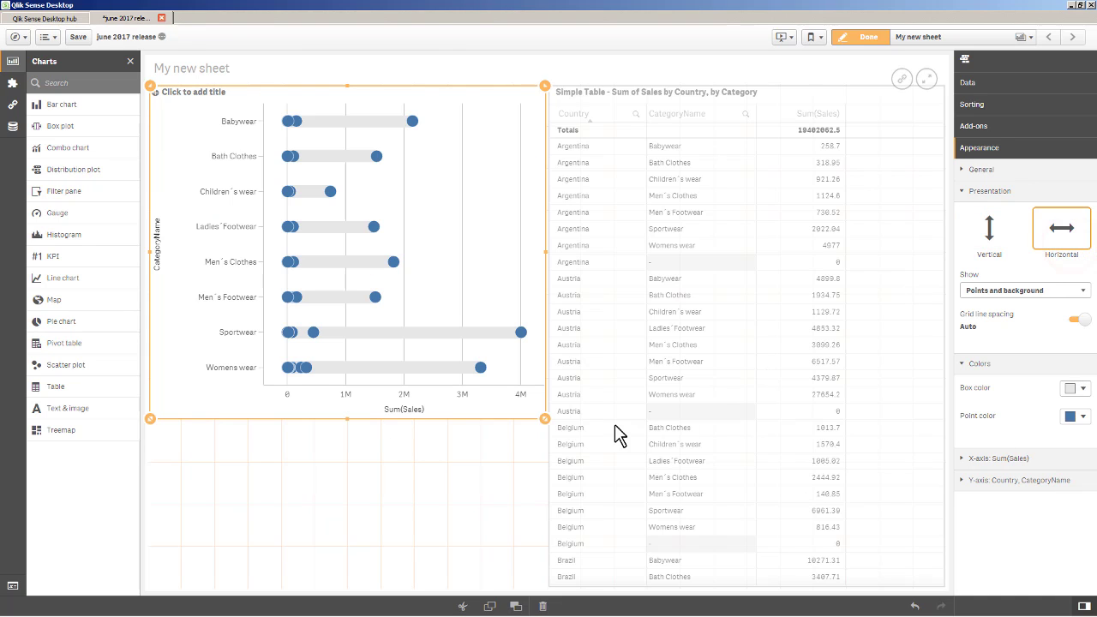
pyautogui.moveTo(545, 420); pyautogui.dragTo(545, 544)
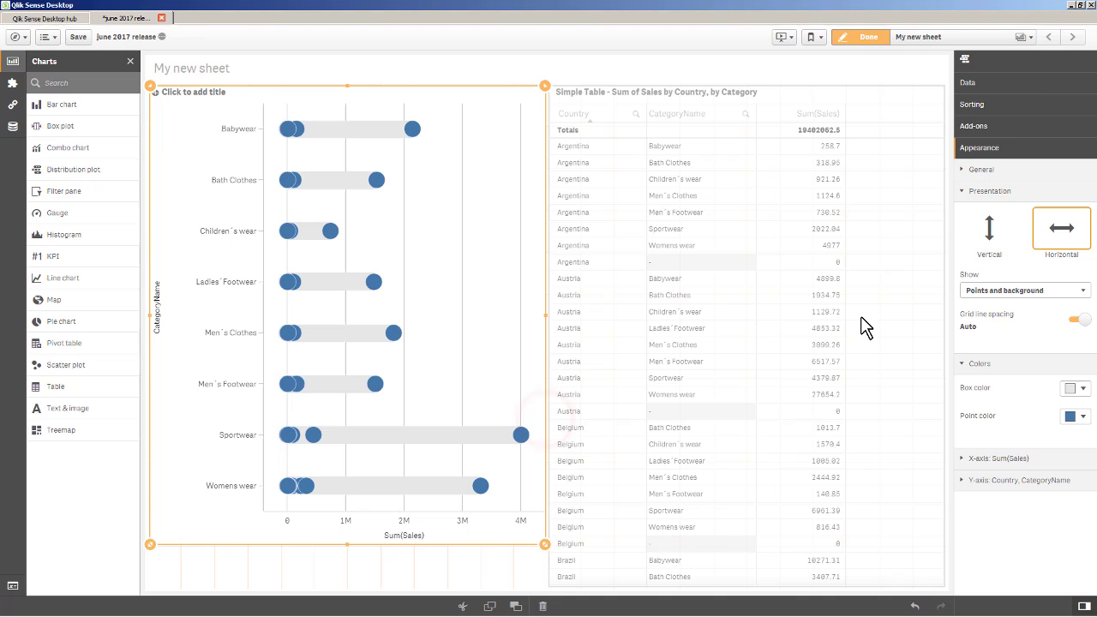
pyautogui.click(994, 90)
pyautogui.moveTo(986, 152); pyautogui.dragTo(990, 126)
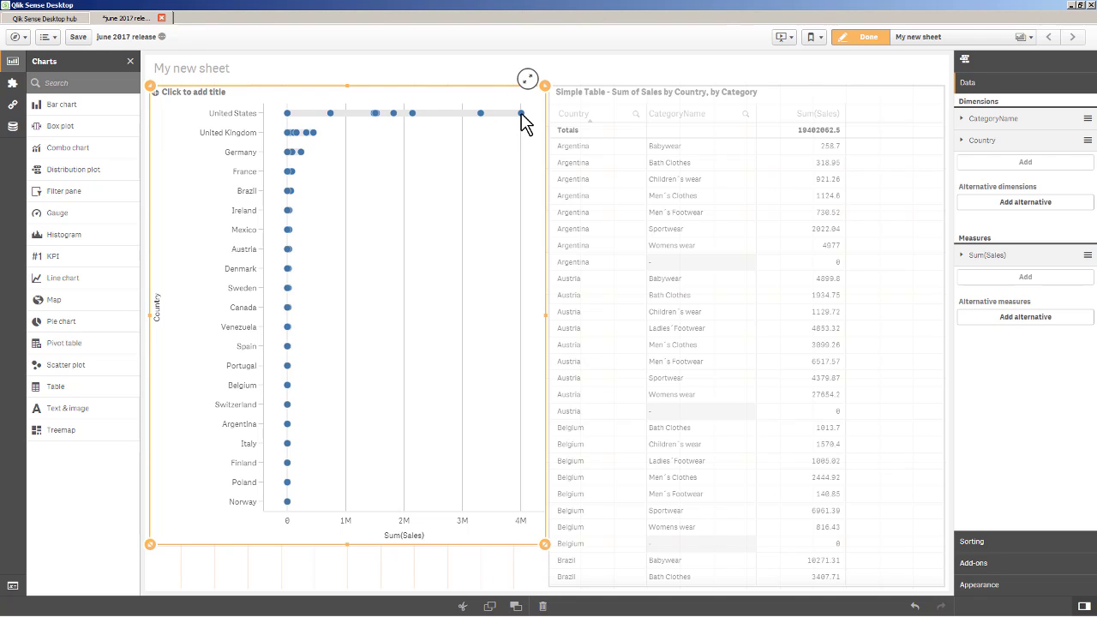
# Finish editing, sort the table by Sum(Sales) descending, and expand the distribution plot full screen.
pyautogui.click(872, 41)
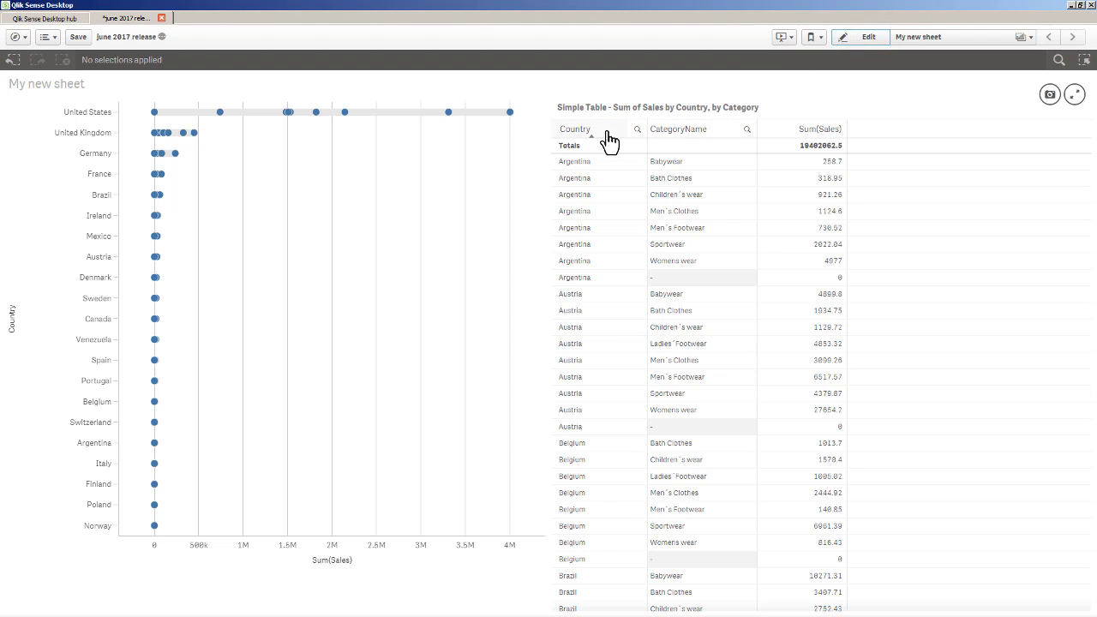
pyautogui.click(813, 131)
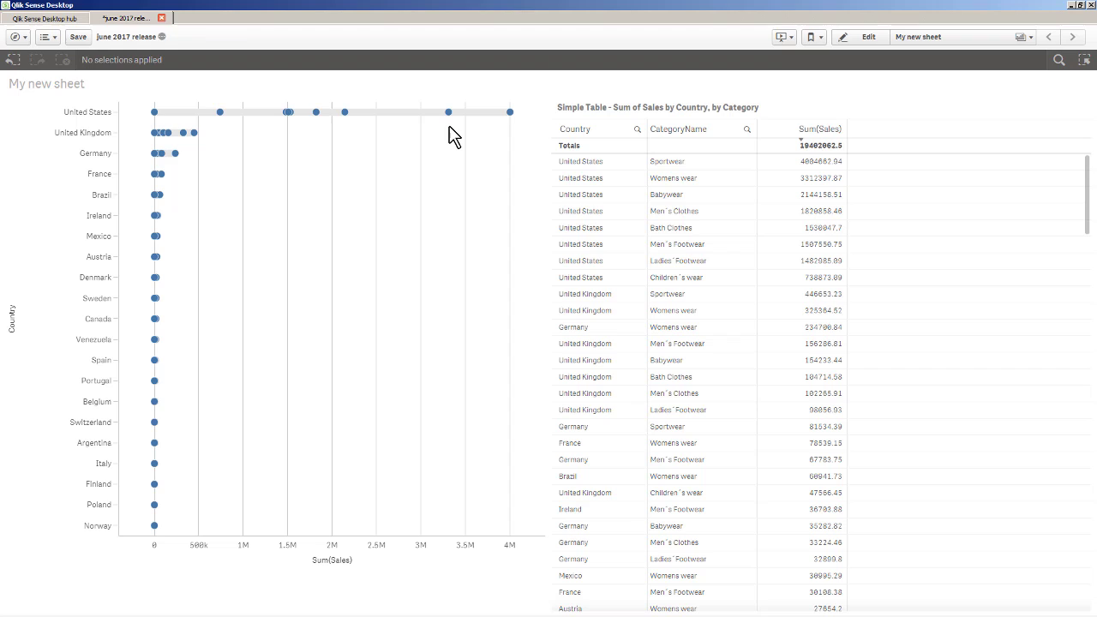
pyautogui.moveTo(511, 112)
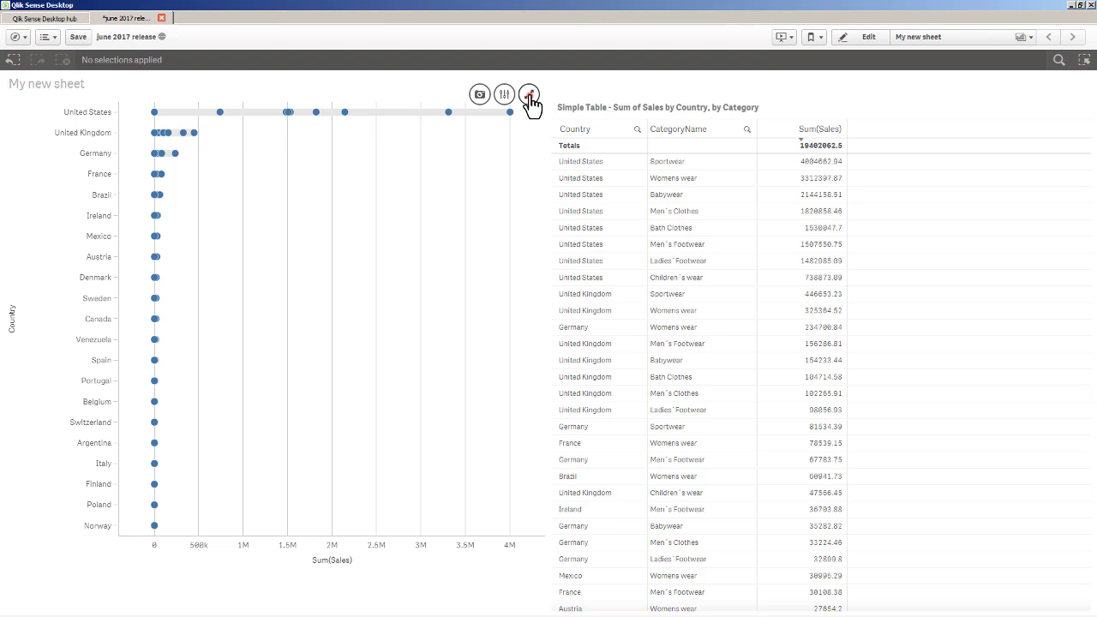
pyautogui.click(530, 95)
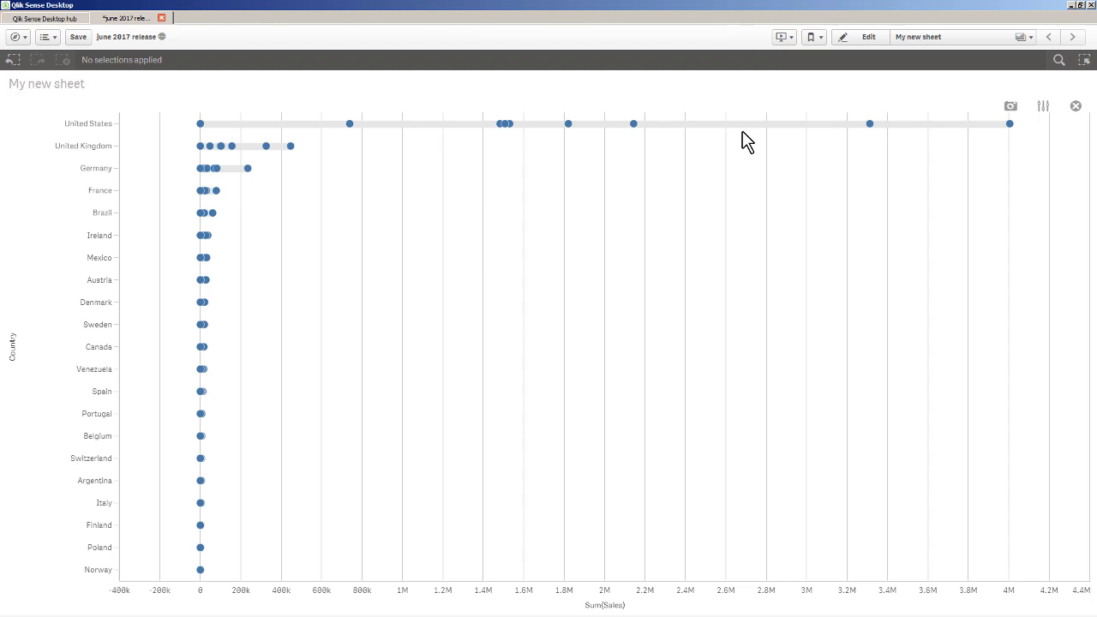
# Return to edit mode and restore the distribution plot to normal size.
pyautogui.click(868, 39)
pyautogui.click(649, 335)
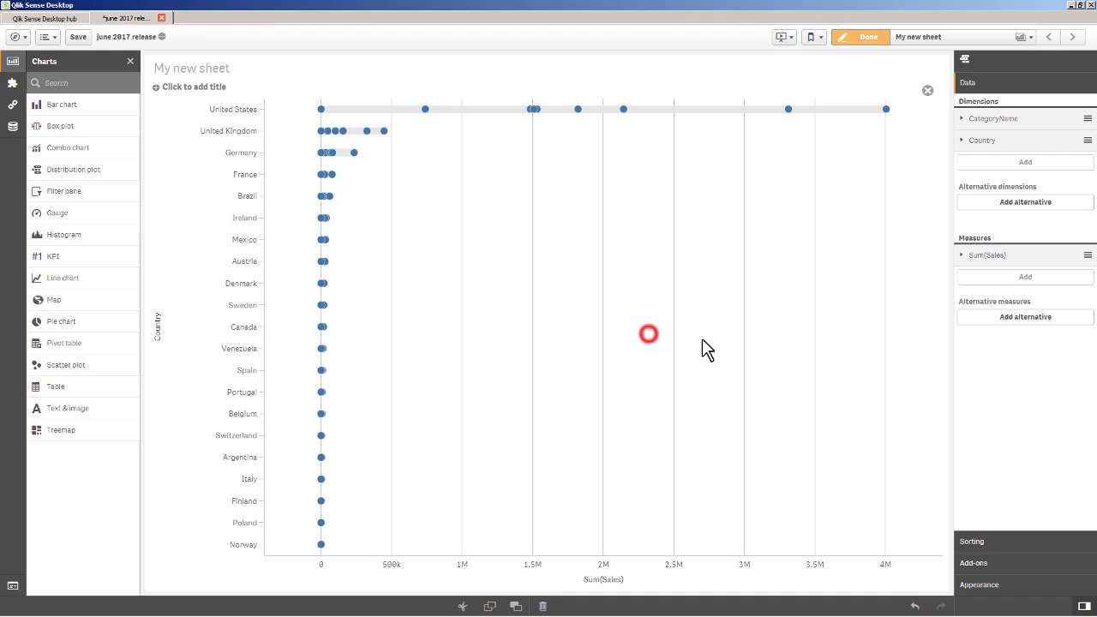
pyautogui.click(926, 91)
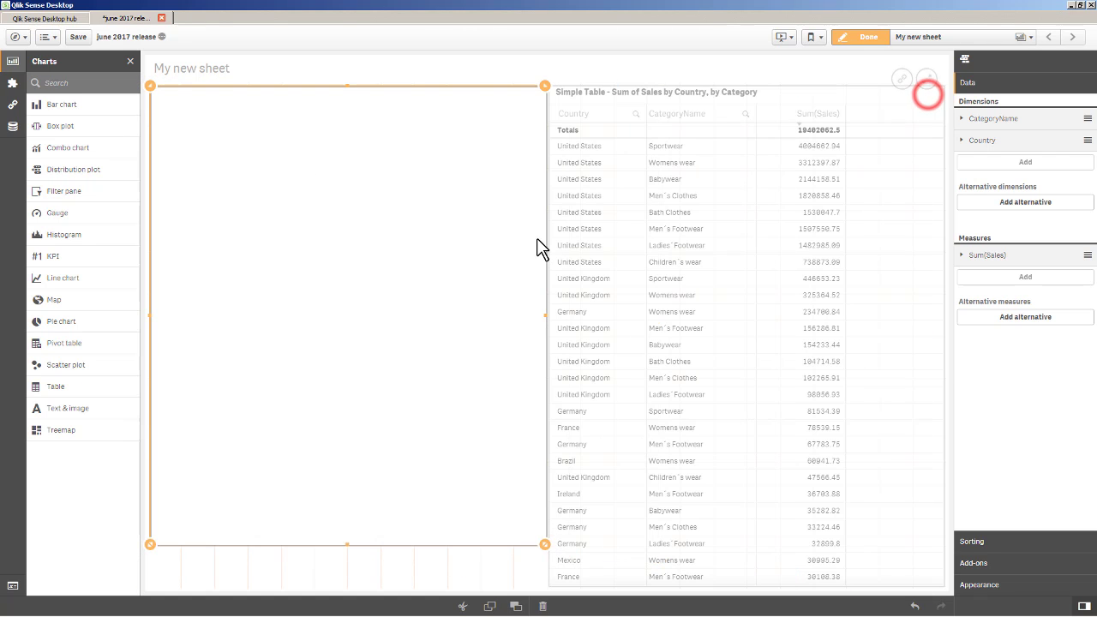
# Delete the Simple Table and distribution plot, then place a new bar chart on the sheet.
pyautogui.rightClick(604, 518)
pyautogui.click(620, 503)
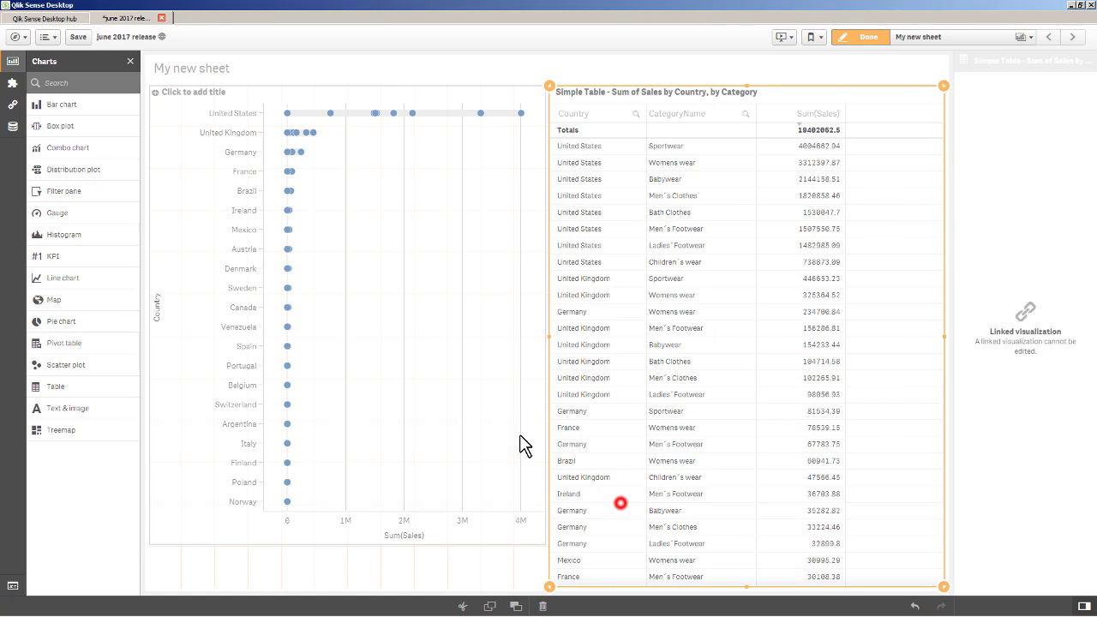
pyautogui.rightClick(364, 329)
pyautogui.click(392, 319)
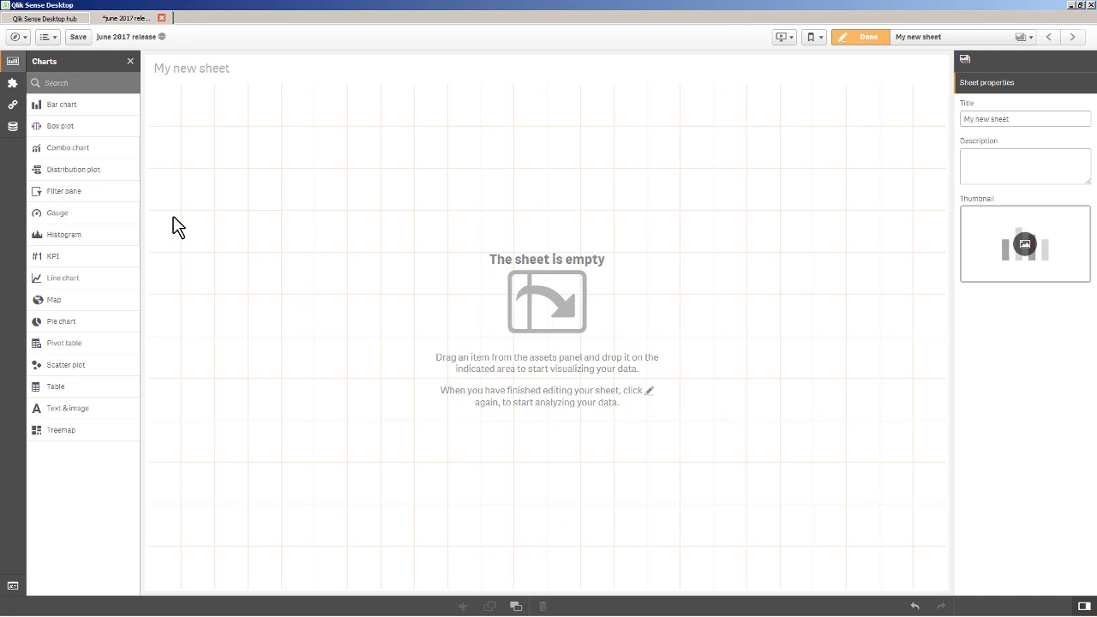
pyautogui.moveTo(115, 103); pyautogui.dragTo(442, 319)
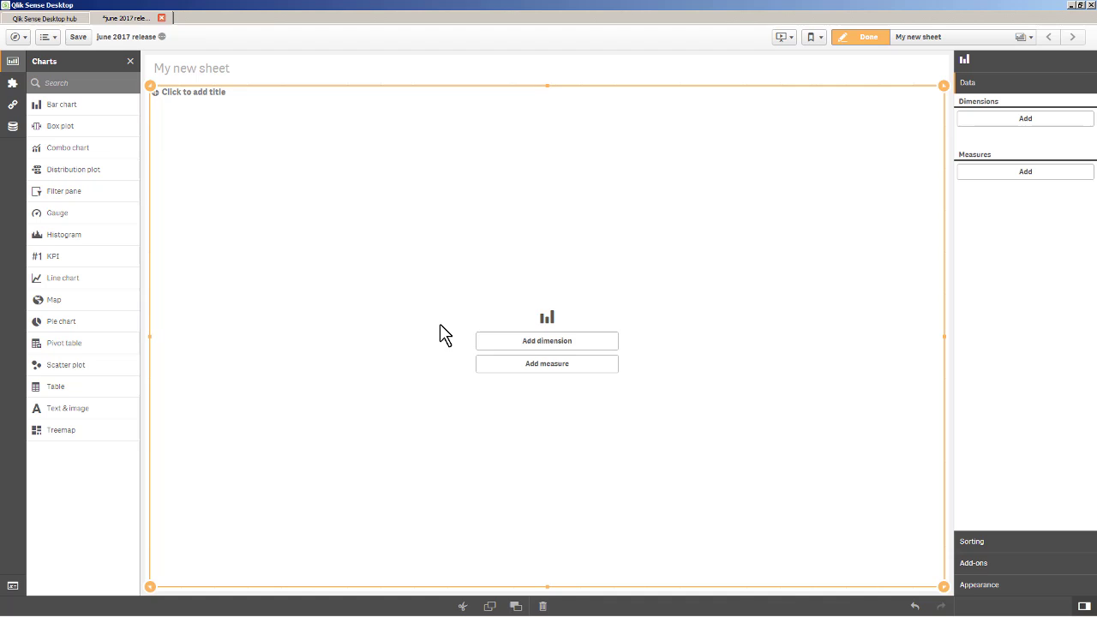
pyautogui.click(536, 342)
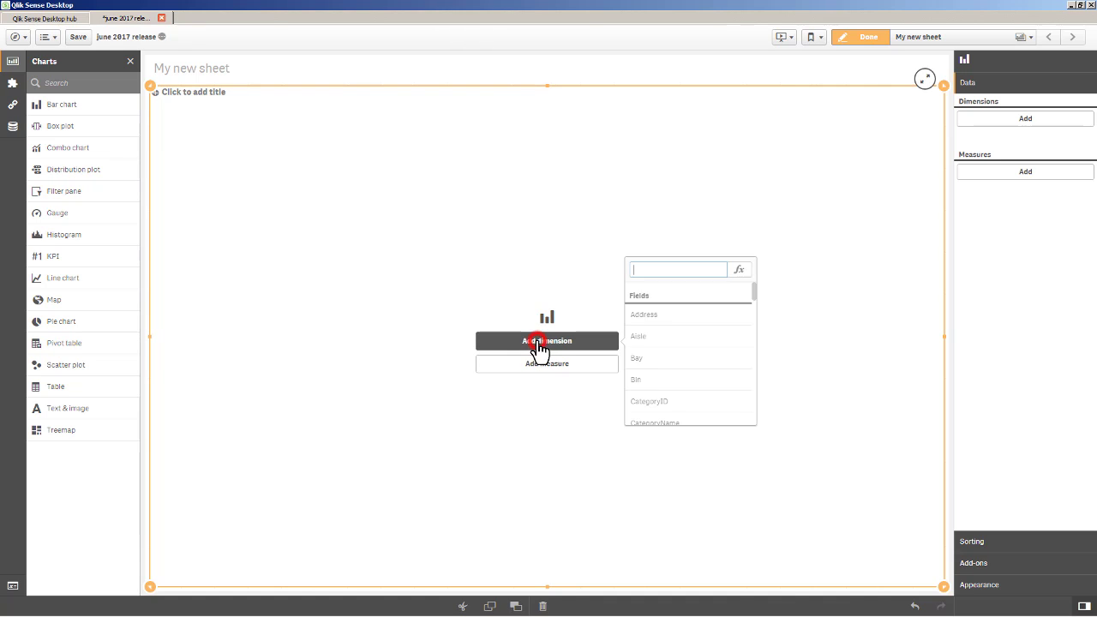
# Set the bar chart's dimension to the expression class(Sales,1000).
pyautogui.click(737, 271)
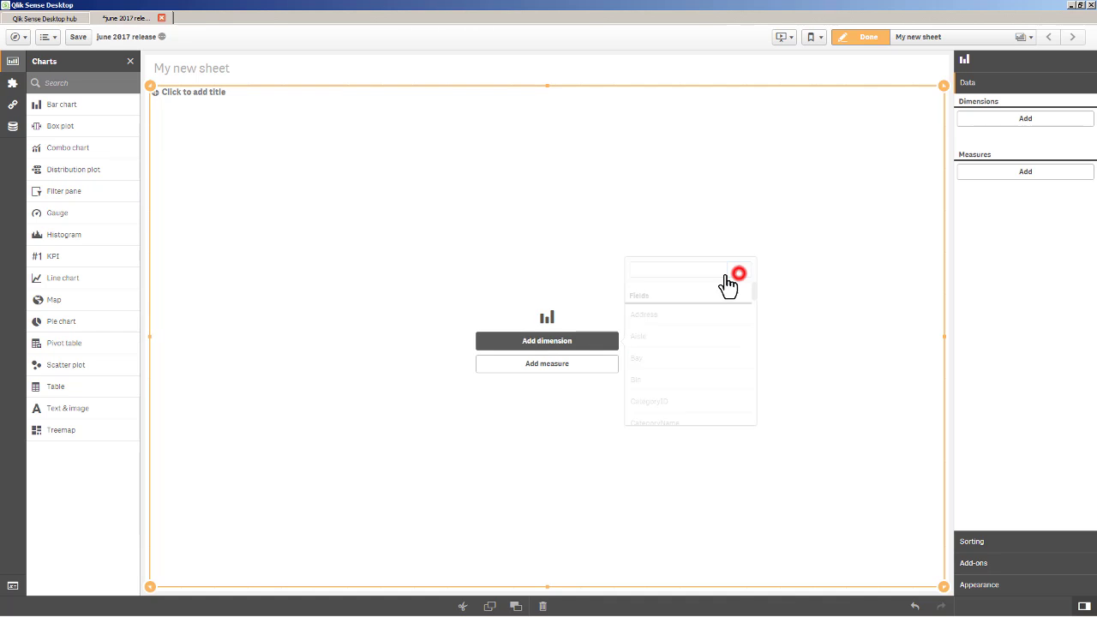
pyautogui.write('cla')
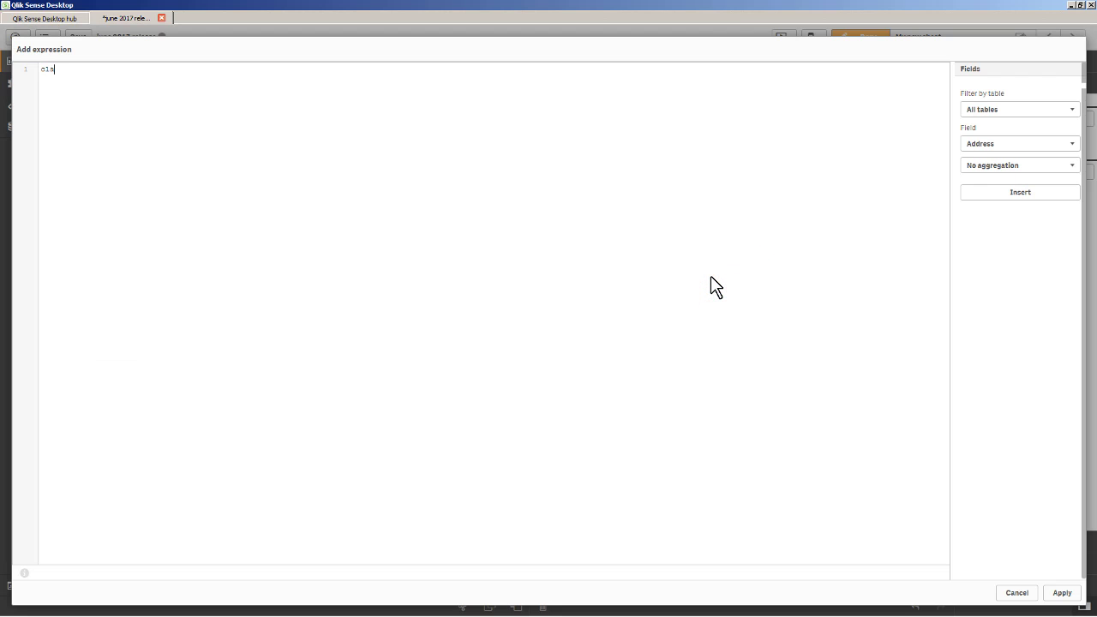
pyautogui.write('ss(')
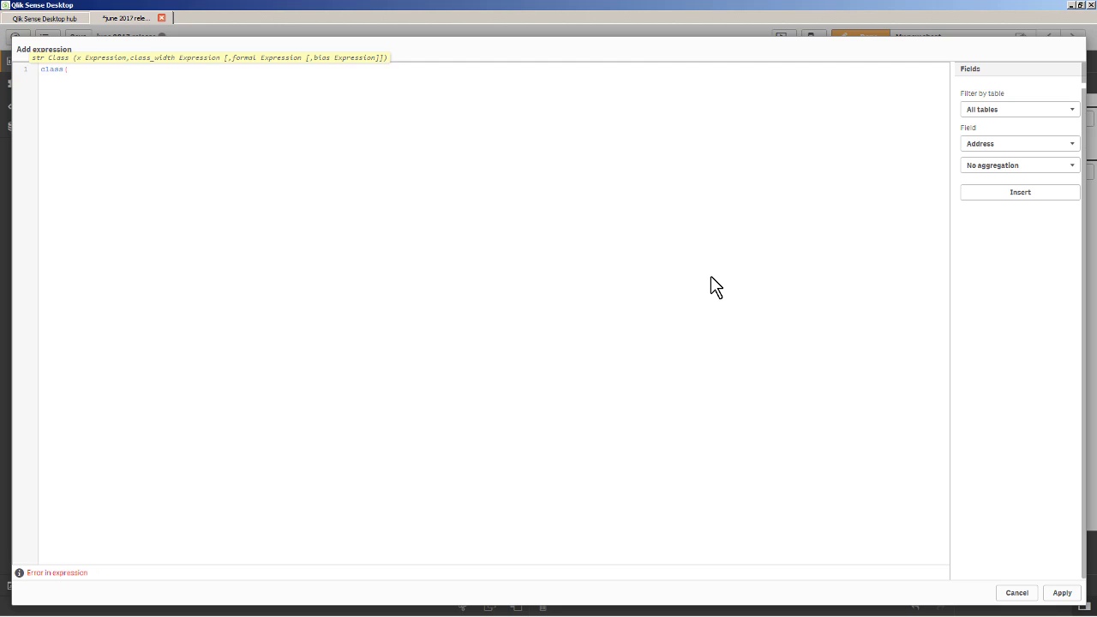
pyautogui.write('Sales,1000)')
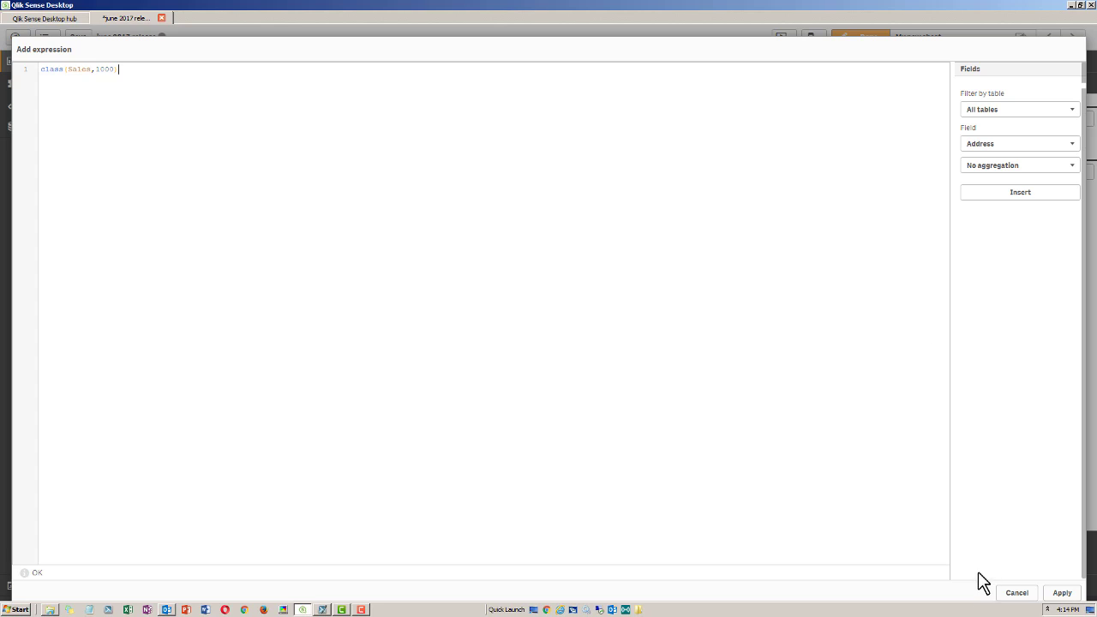
pyautogui.click(1071, 598)
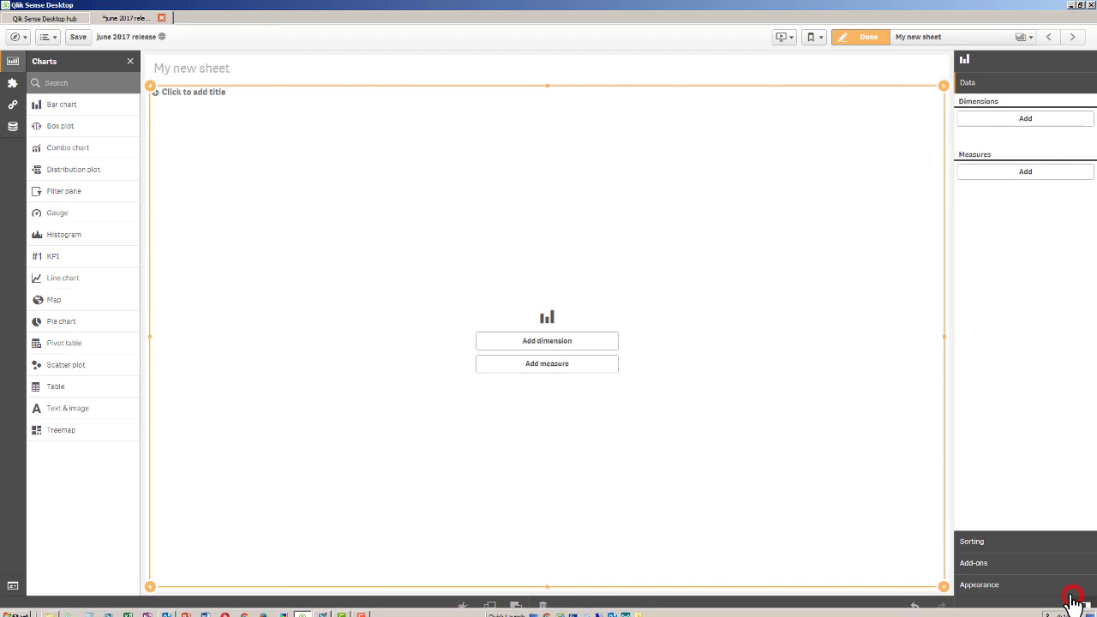
# Add count(Sales) as the bar chart's measure.
pyautogui.click(570, 367)
pyautogui.write('co')
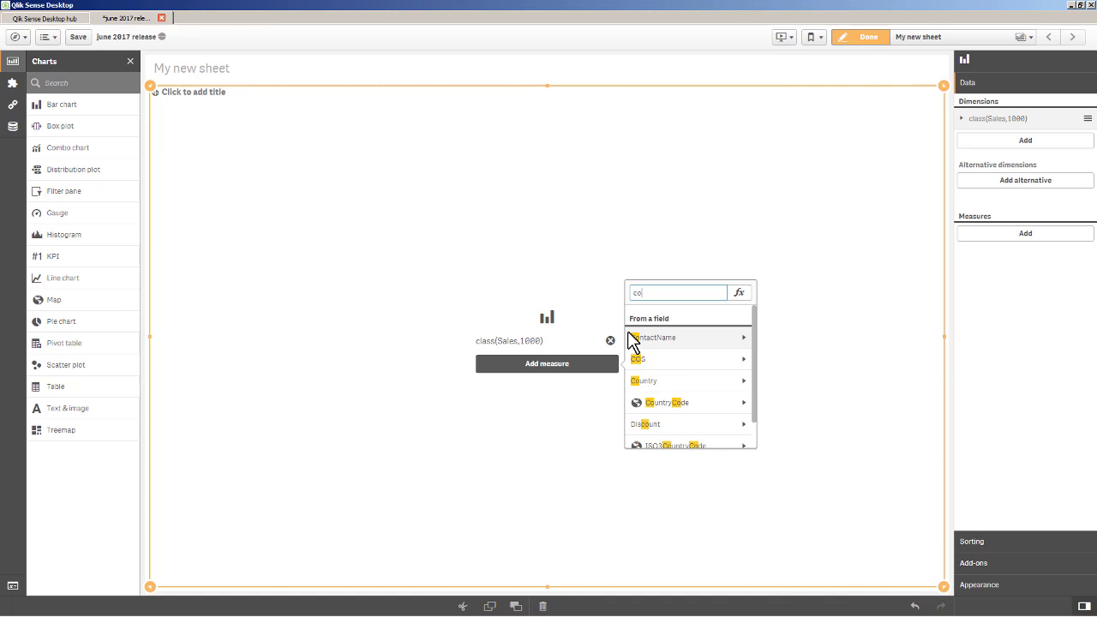
pyautogui.write('unt(Sale')
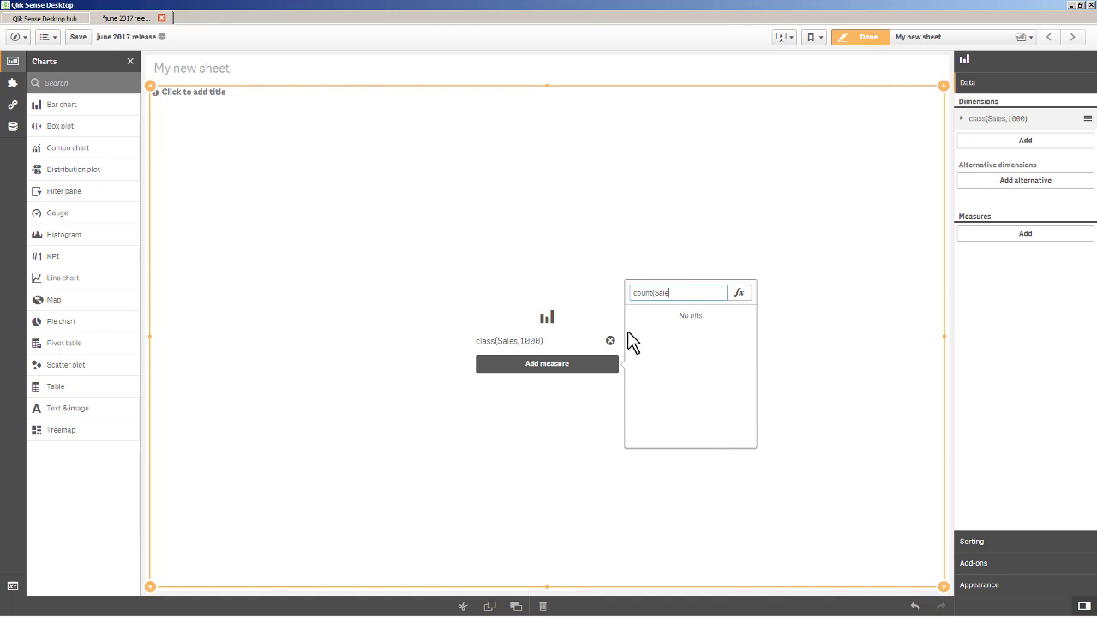
pyautogui.write('s)')
pyautogui.press('Return')
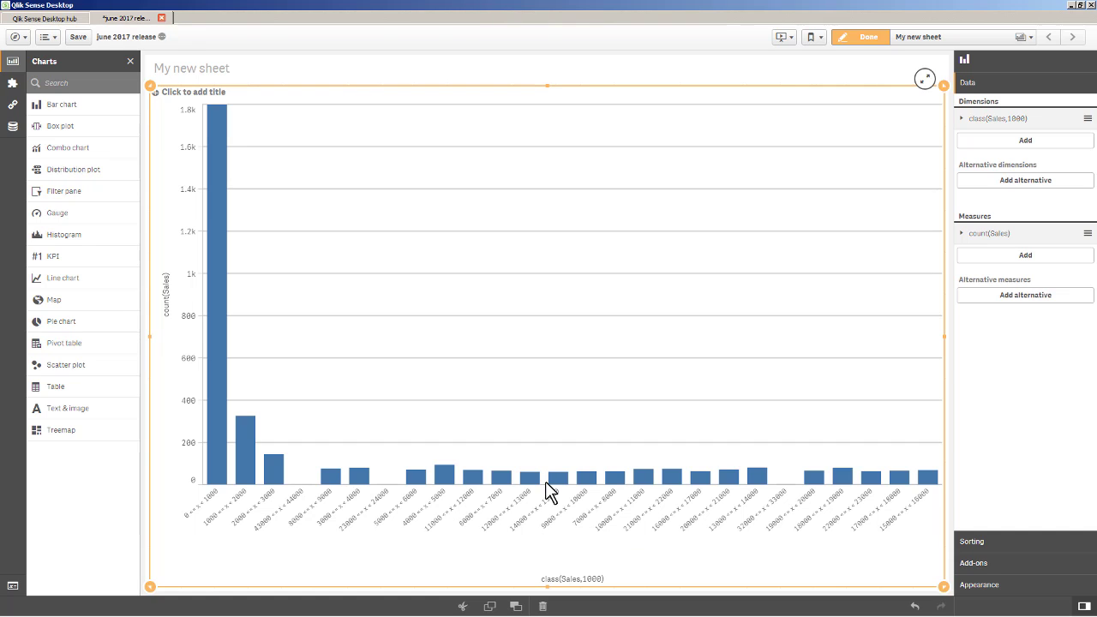
# Delete the bar chart and add a histogram binning the Sales field.
pyautogui.rightClick(429, 419)
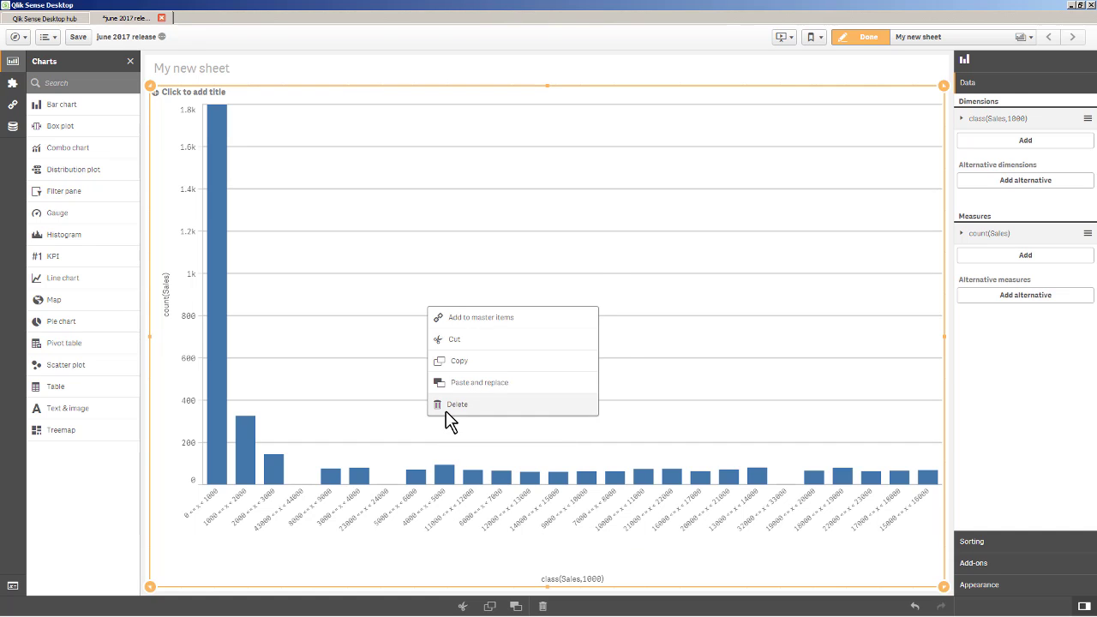
pyautogui.click(444, 410)
pyautogui.moveTo(113, 241); pyautogui.dragTo(563, 316)
pyautogui.click(570, 360)
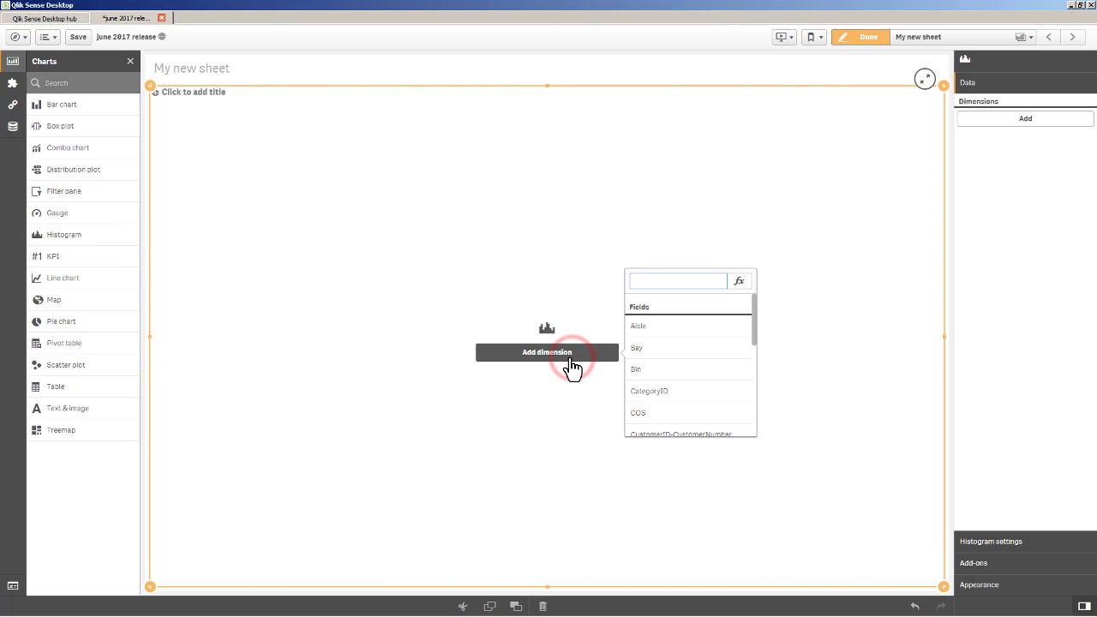
pyautogui.write('sa')
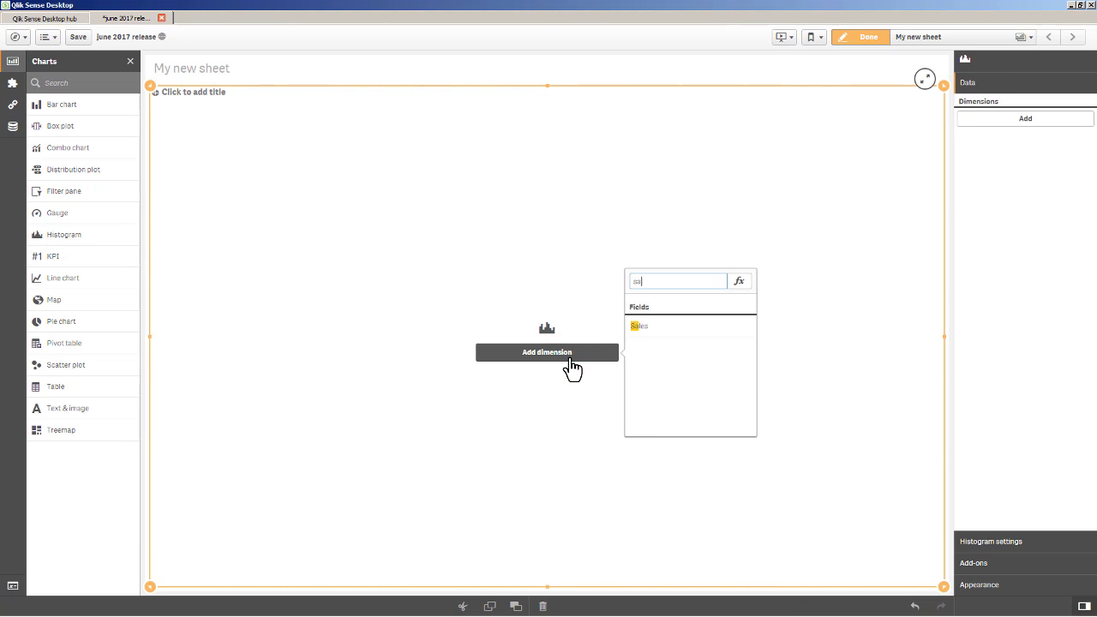
pyautogui.click(645, 328)
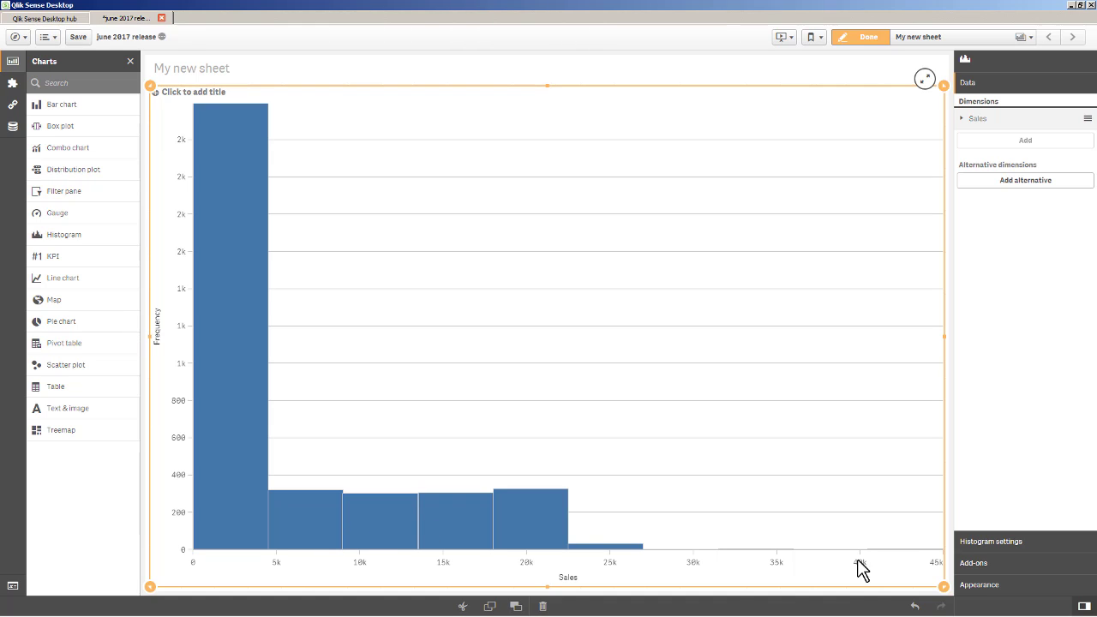
# Switch the histogram bars from Auto to Bar width (x-axis) with width 1000.
pyautogui.click(1011, 541)
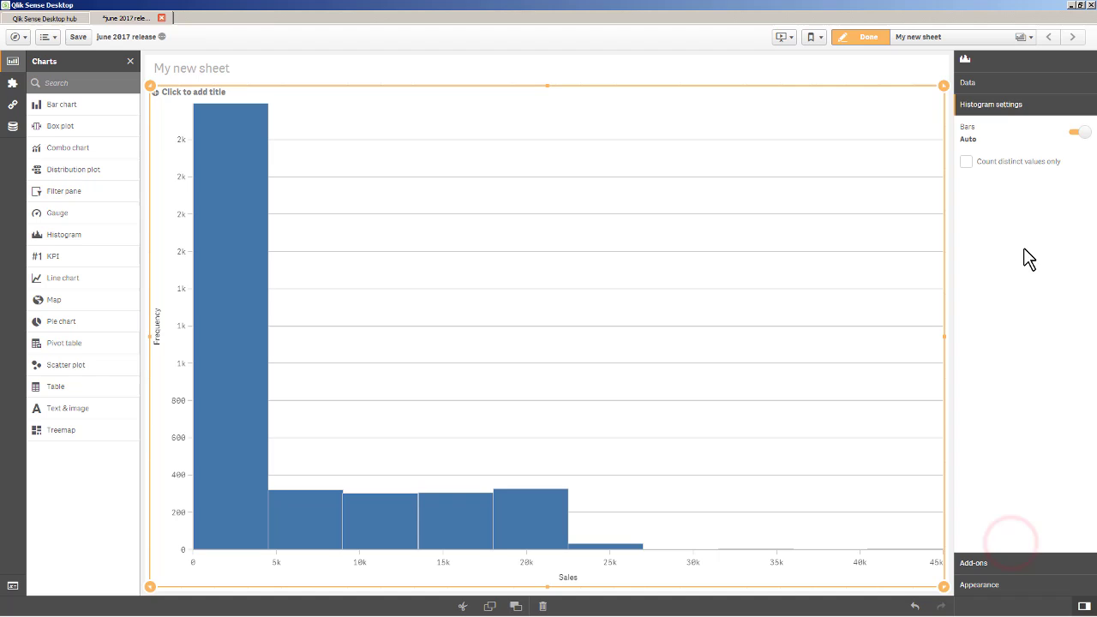
pyautogui.click(1075, 135)
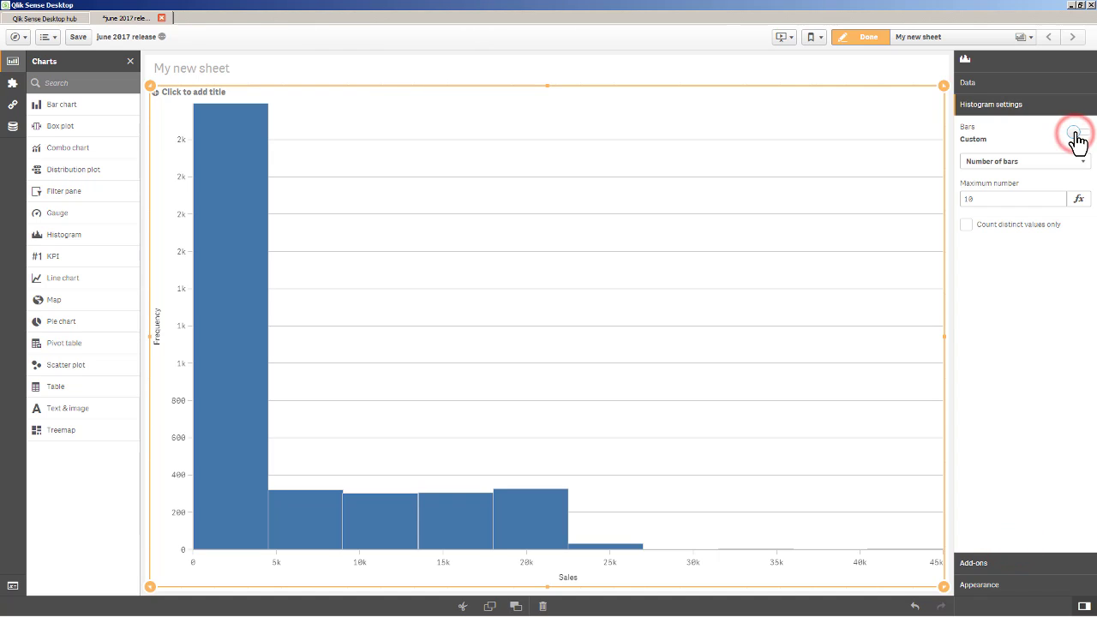
pyautogui.click(1061, 163)
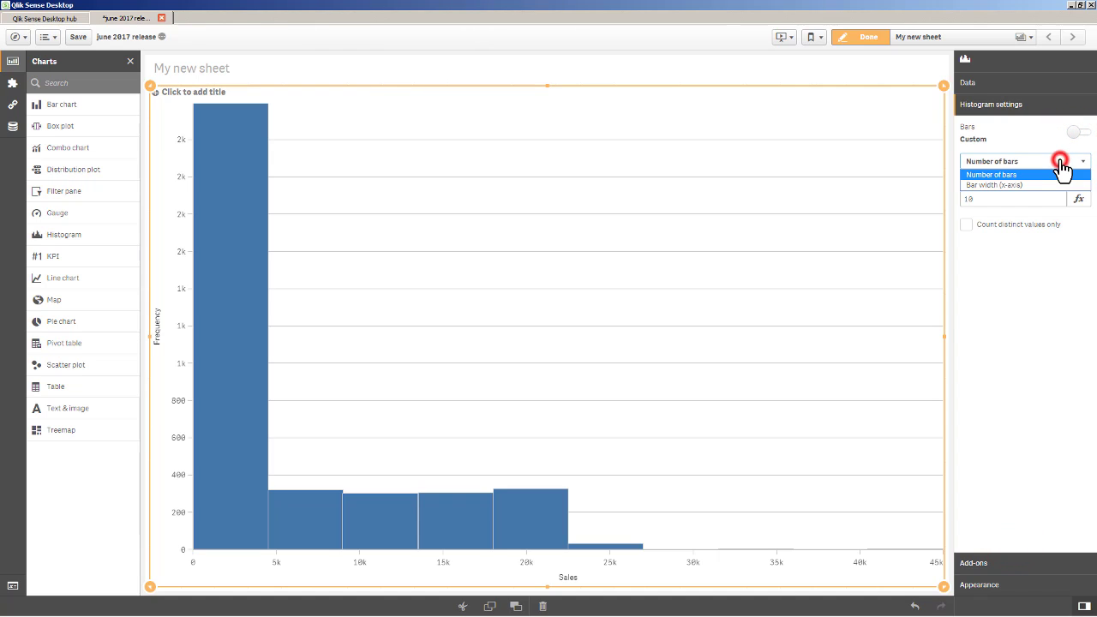
pyautogui.click(1019, 185)
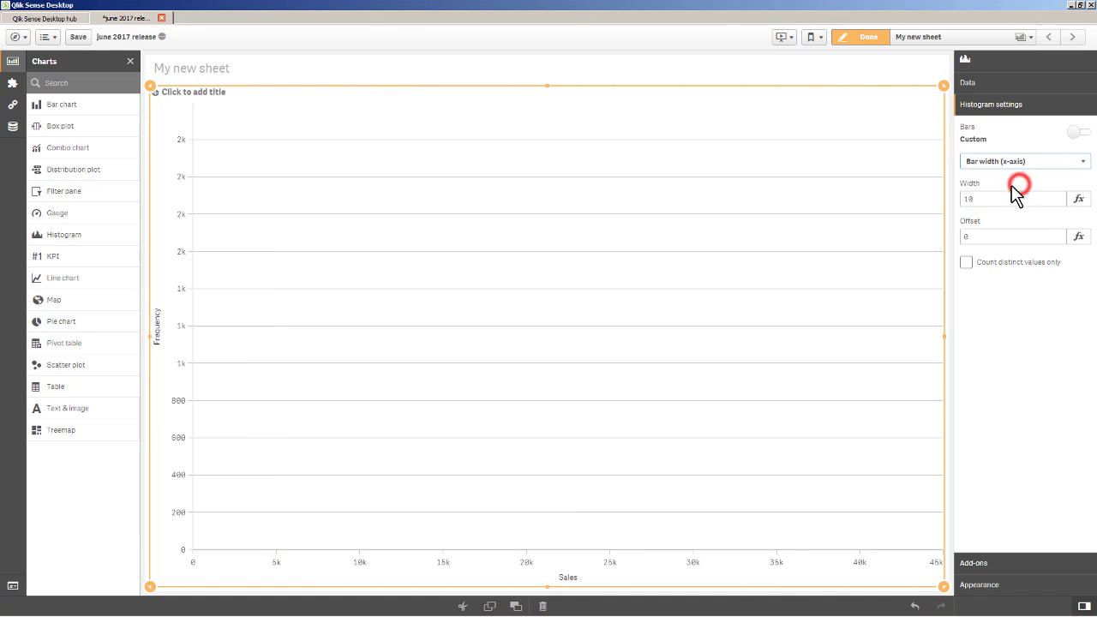
pyautogui.click(1001, 200)
pyautogui.write('00')
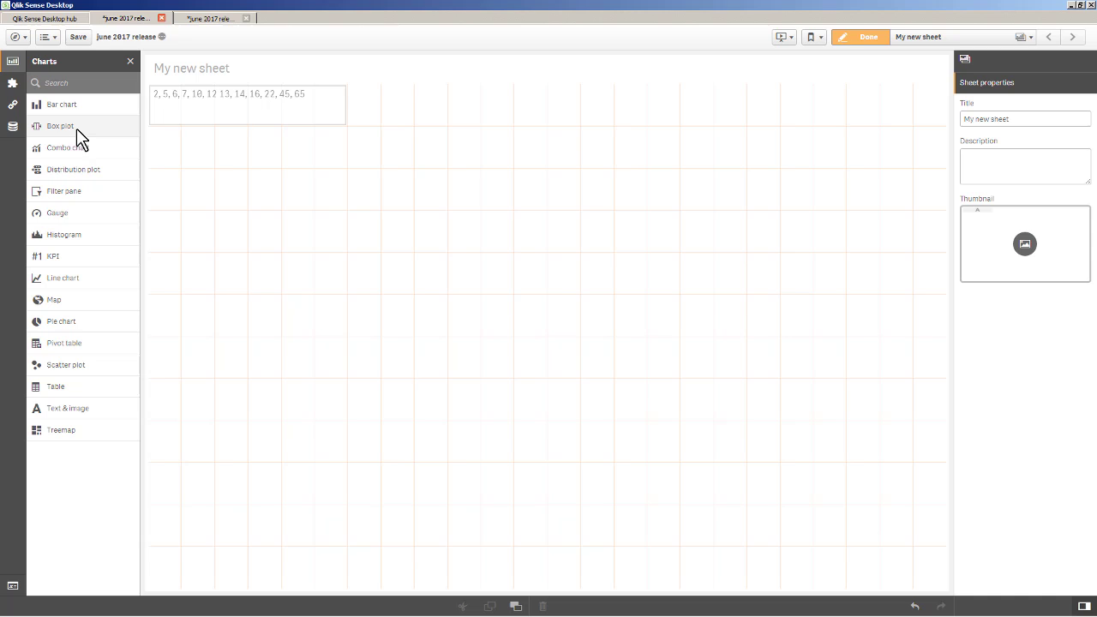
# Place a box plot below the numbers list with ID as its dimension.
pyautogui.moveTo(76, 128); pyautogui.dragTo(536, 274)
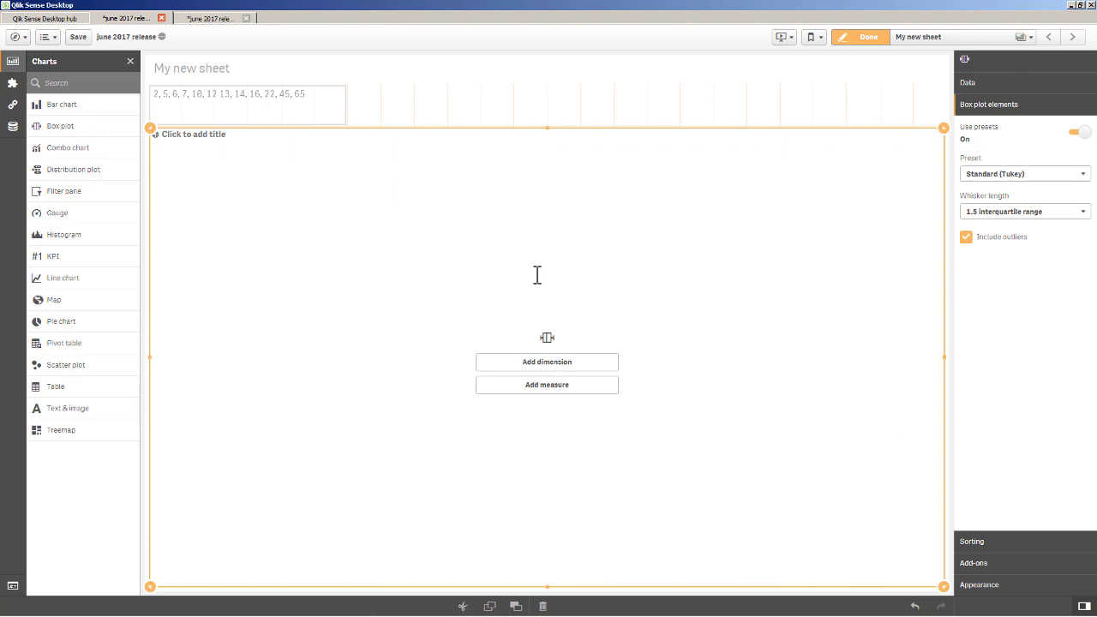
pyautogui.click(548, 362)
pyautogui.write('Id')
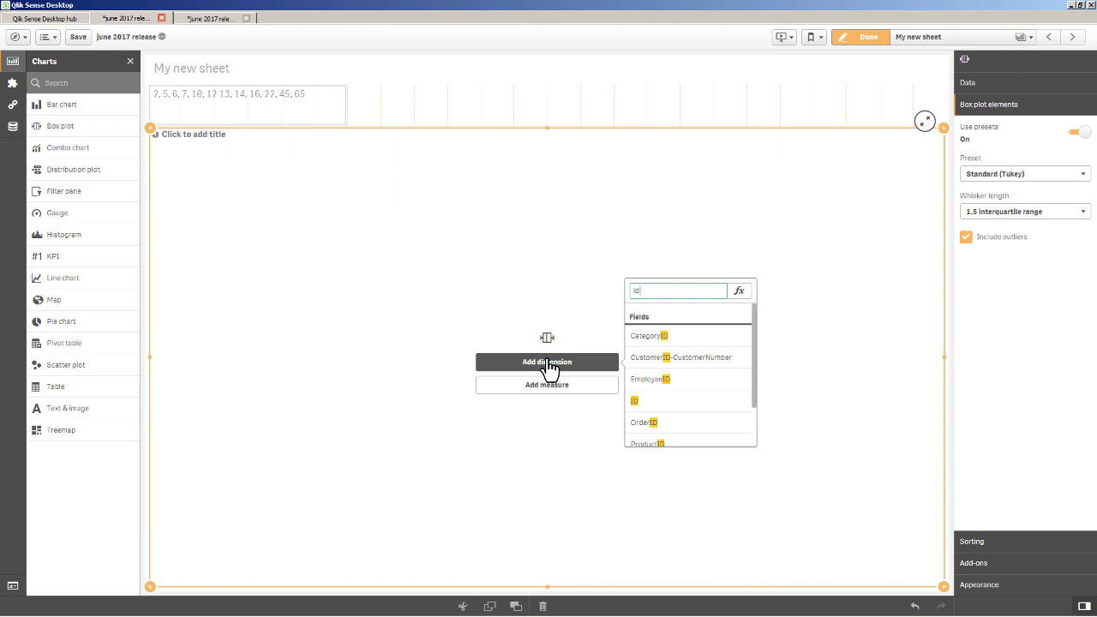
pyautogui.click(654, 403)
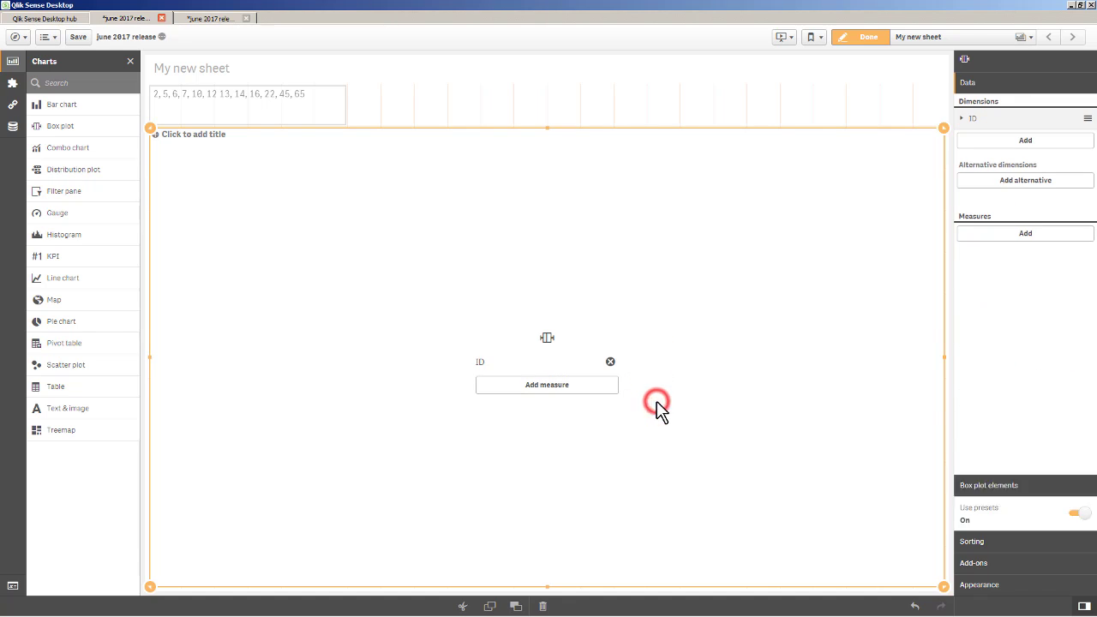
# Add Sum(Number) as the box plot's measure.
pyautogui.click(581, 390)
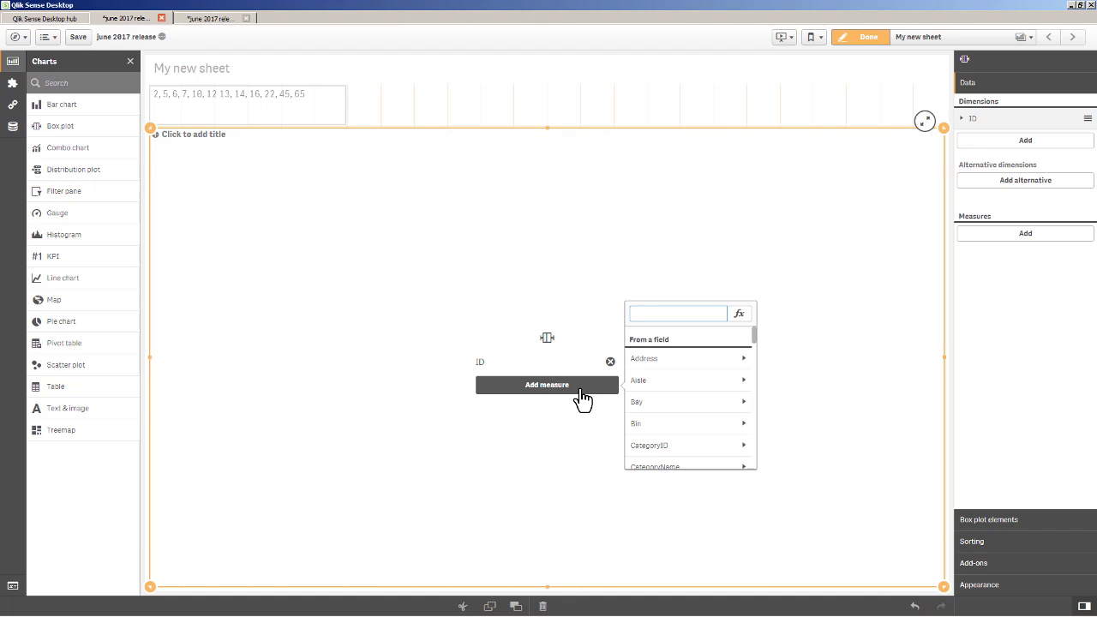
pyautogui.write('num')
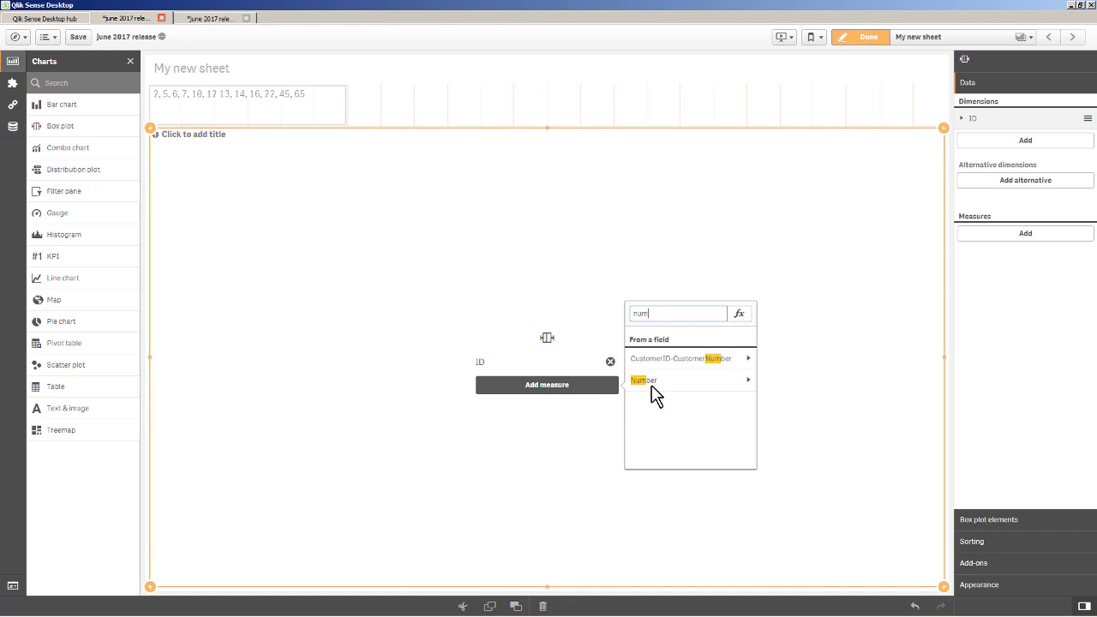
pyautogui.click(676, 380)
pyautogui.click(669, 357)
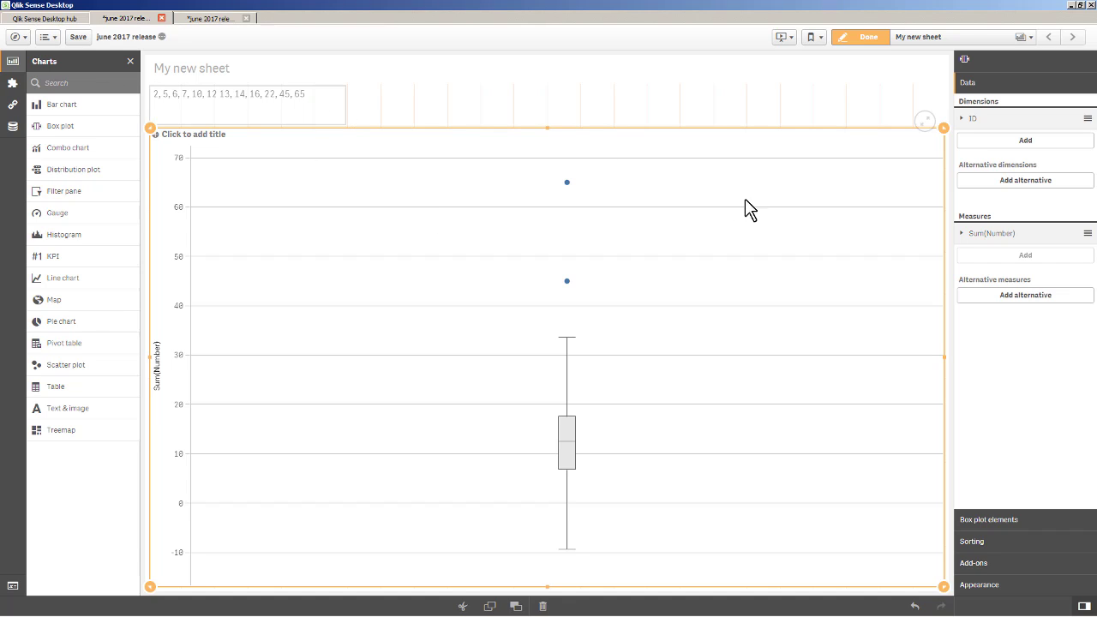
# Give the box plot the Percentile-based preset with Min/max whiskers, then view the finished sheet.
pyautogui.click(989, 523)
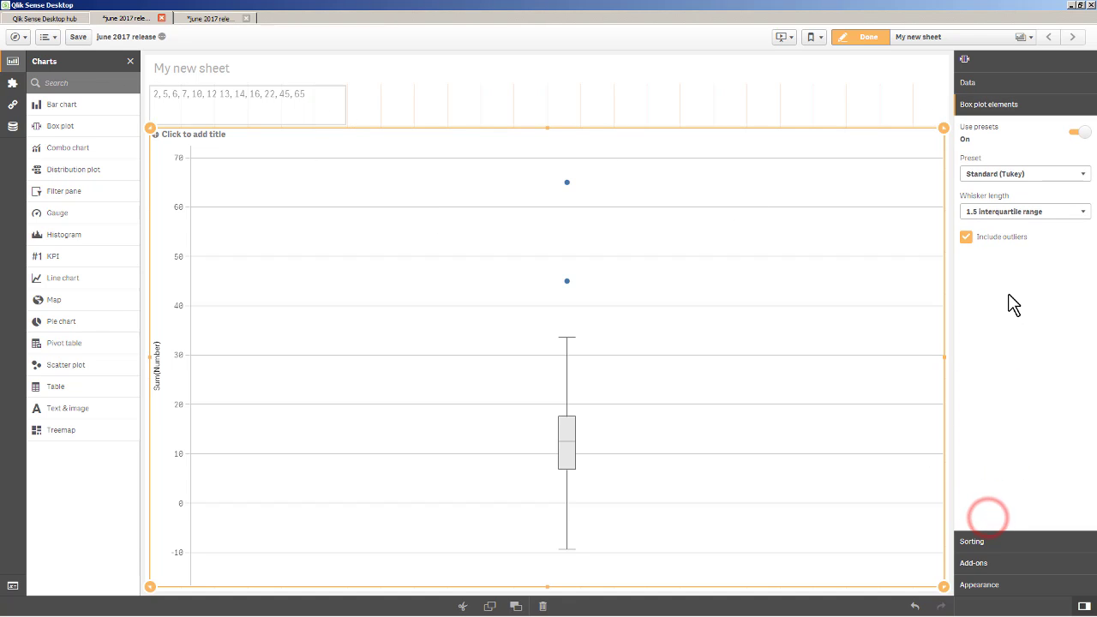
pyautogui.click(993, 174)
pyautogui.click(1012, 196)
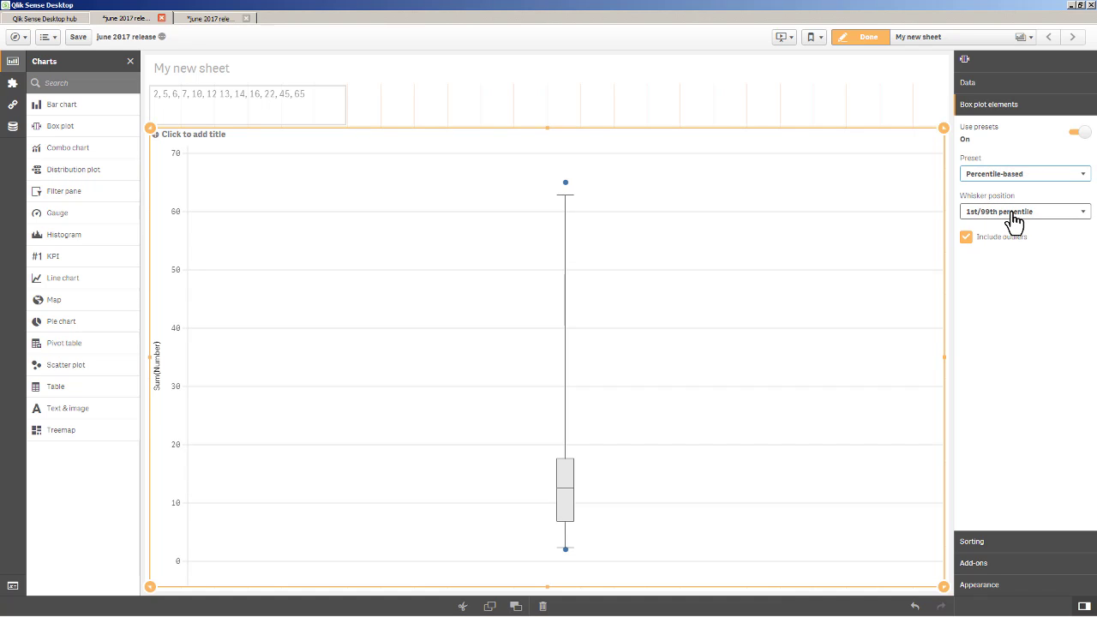
pyautogui.click(1012, 214)
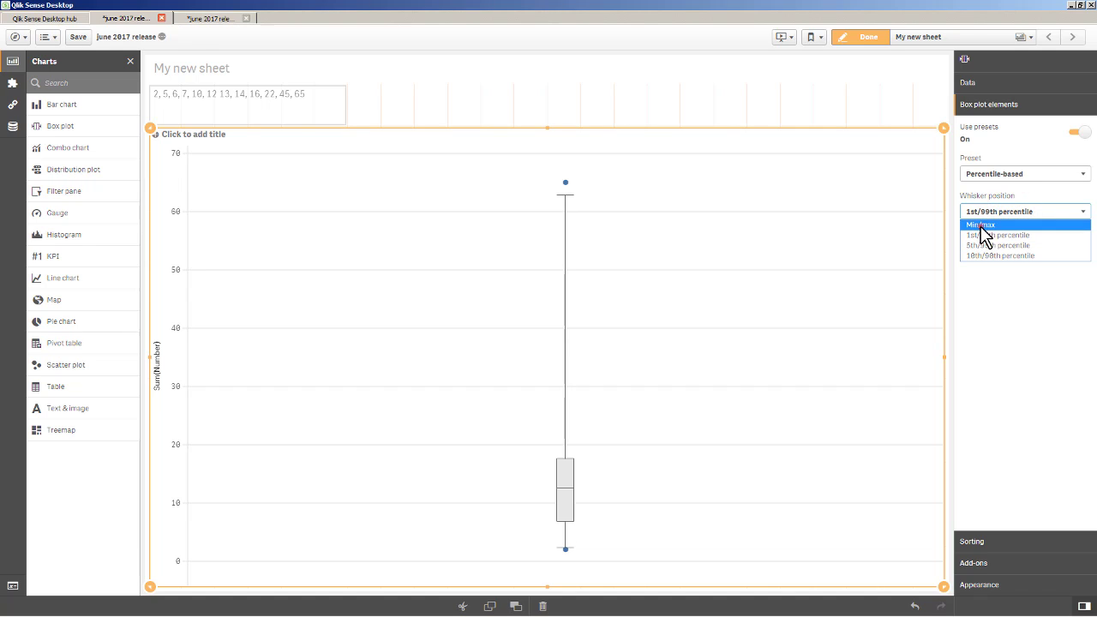
pyautogui.click(980, 225)
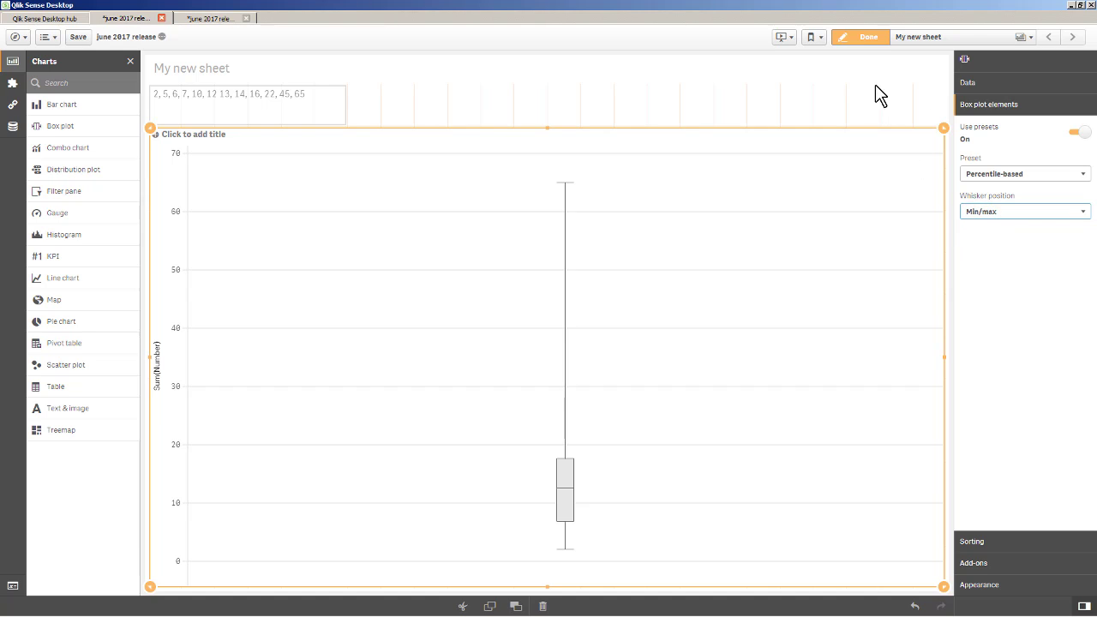
pyautogui.click(856, 37)
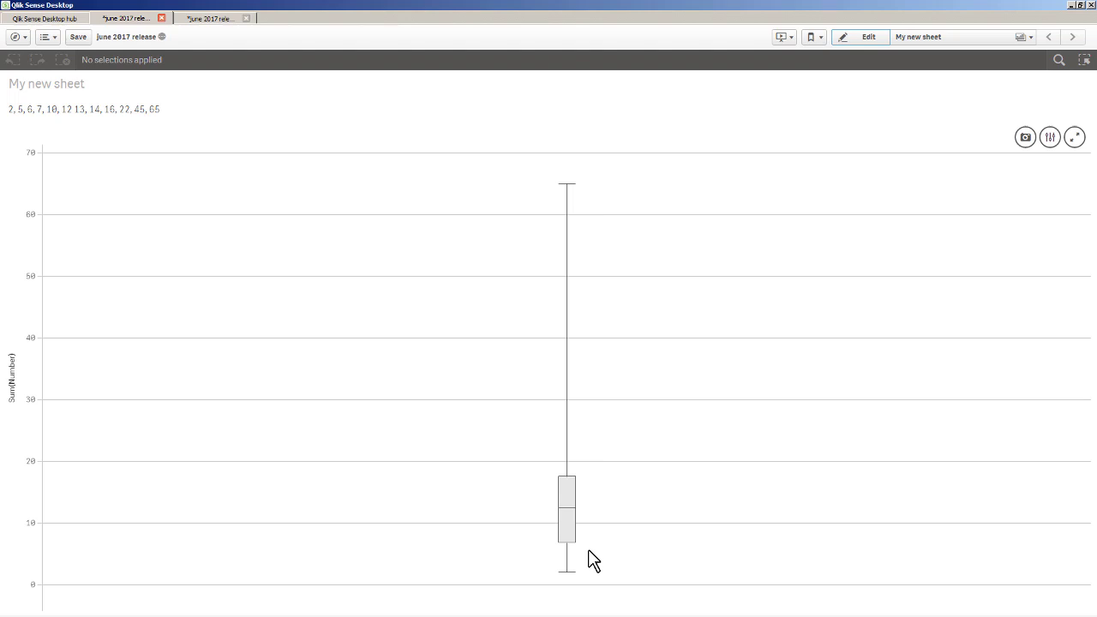
pyautogui.moveTo(567, 536)
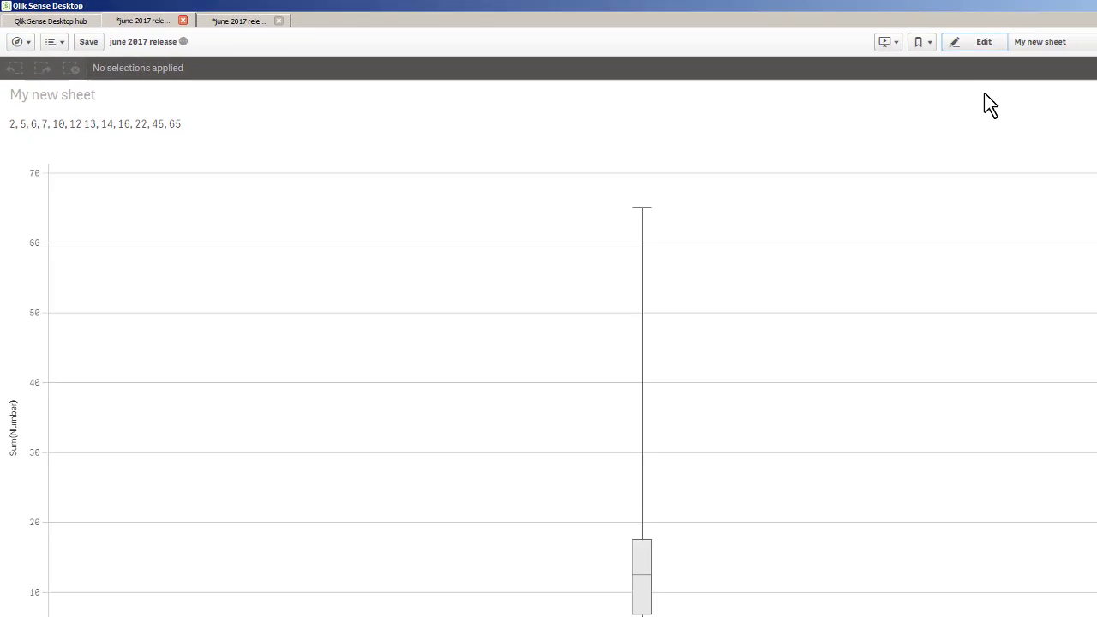
# Turn Use presets off in the box plot elements and briefly inspect the Box start settings.
pyautogui.click(981, 41)
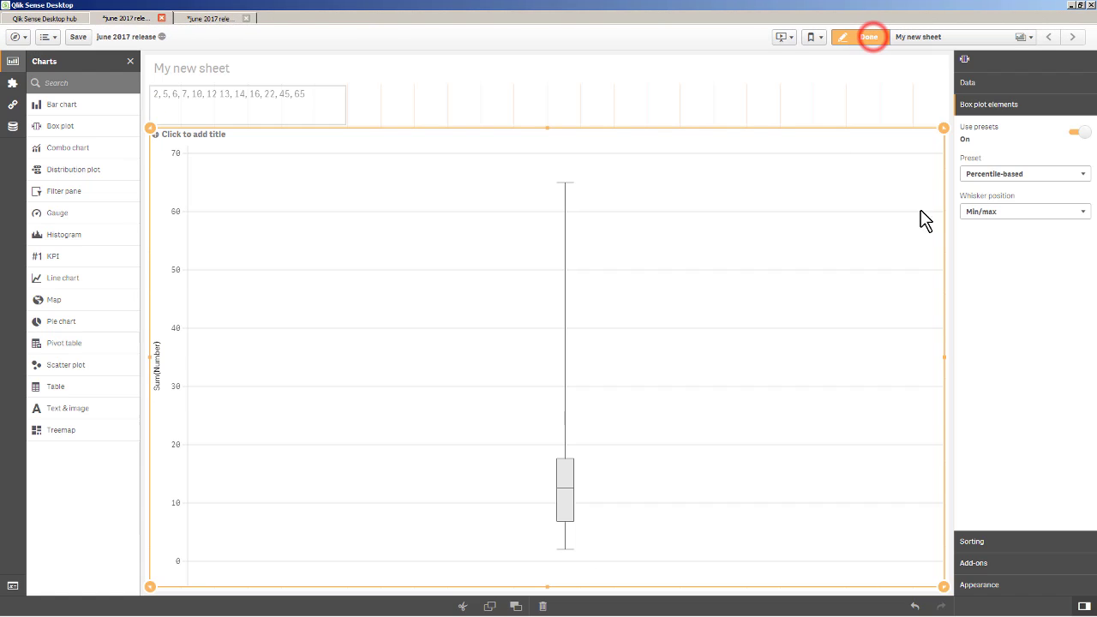
pyautogui.click(1079, 133)
pyautogui.click(1016, 180)
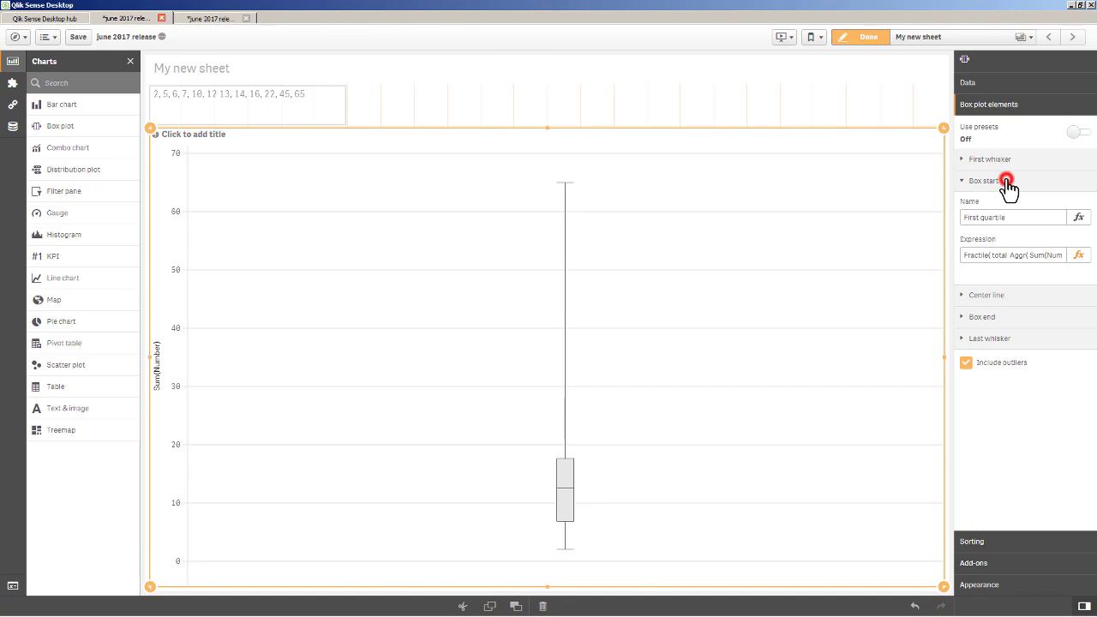
pyautogui.click(1004, 178)
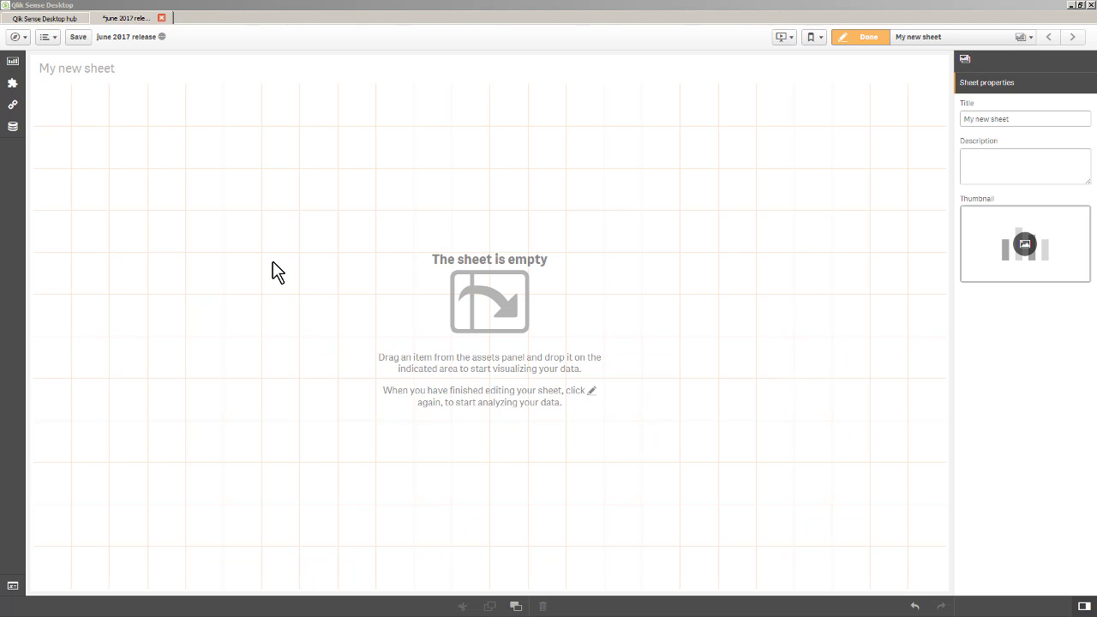
# Place a box plot on the sheet with CategoryName as dimension and Sum(Sales) as measure.
pyautogui.click(13, 61)
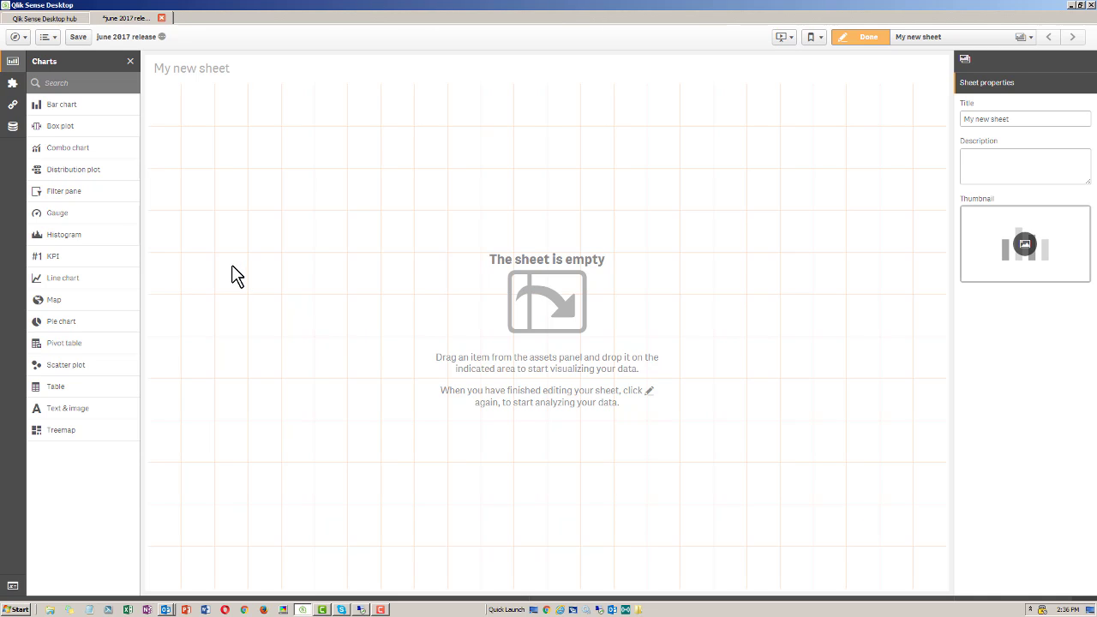
pyautogui.moveTo(86, 133); pyautogui.dragTo(514, 280)
pyautogui.click(545, 343)
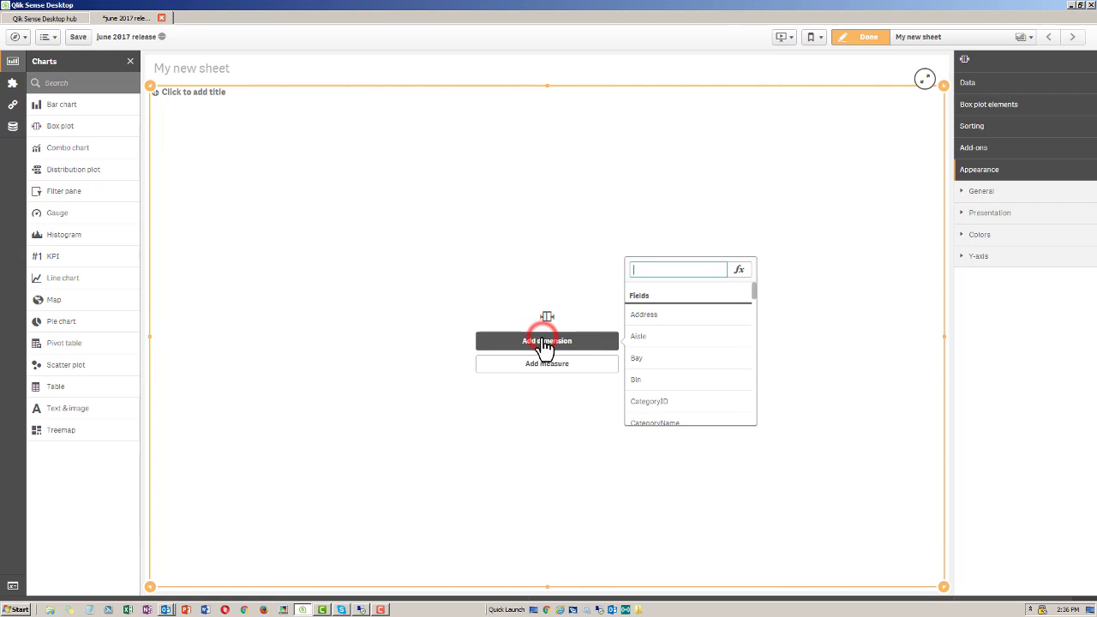
pyautogui.scroll(-1, 652, 356)
pyautogui.click(660, 359)
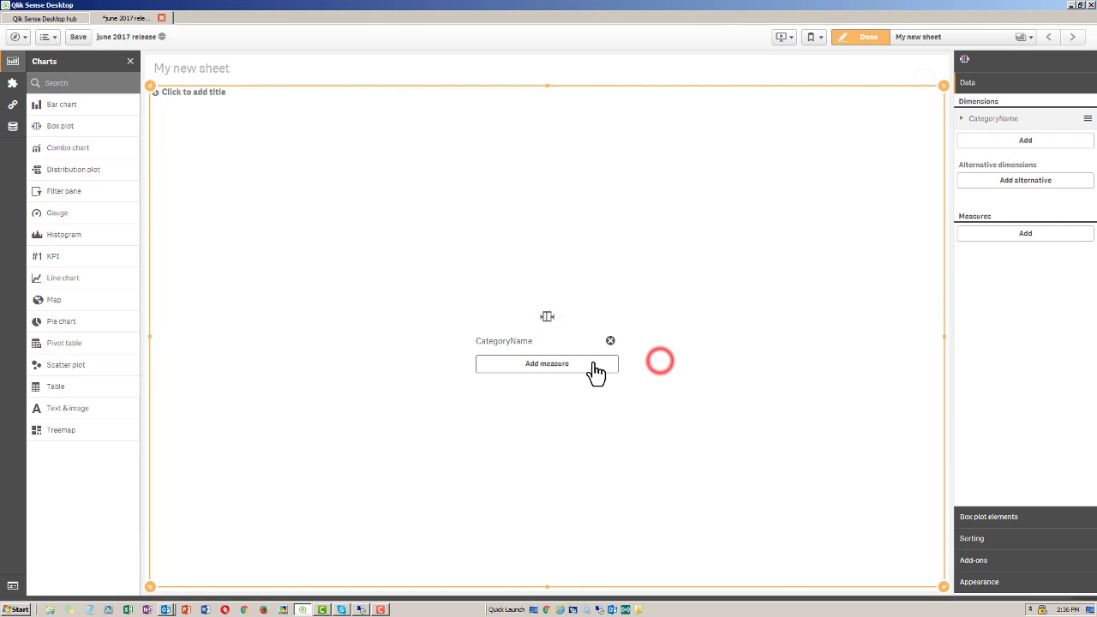
pyautogui.click(596, 371)
pyautogui.write('sa')
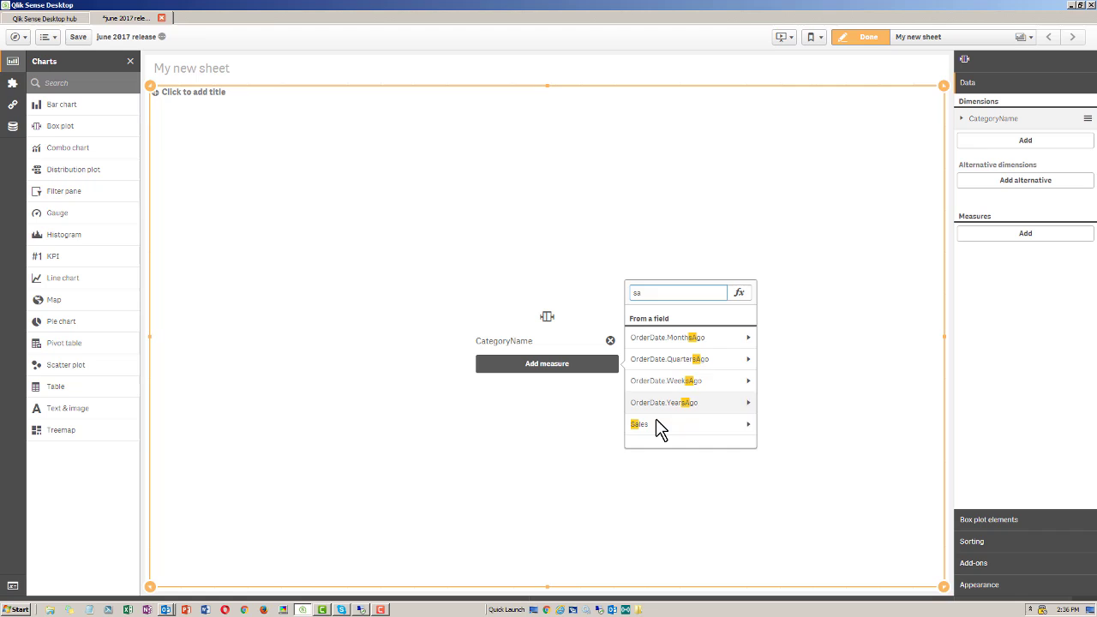
pyautogui.click(658, 425)
pyautogui.click(657, 338)
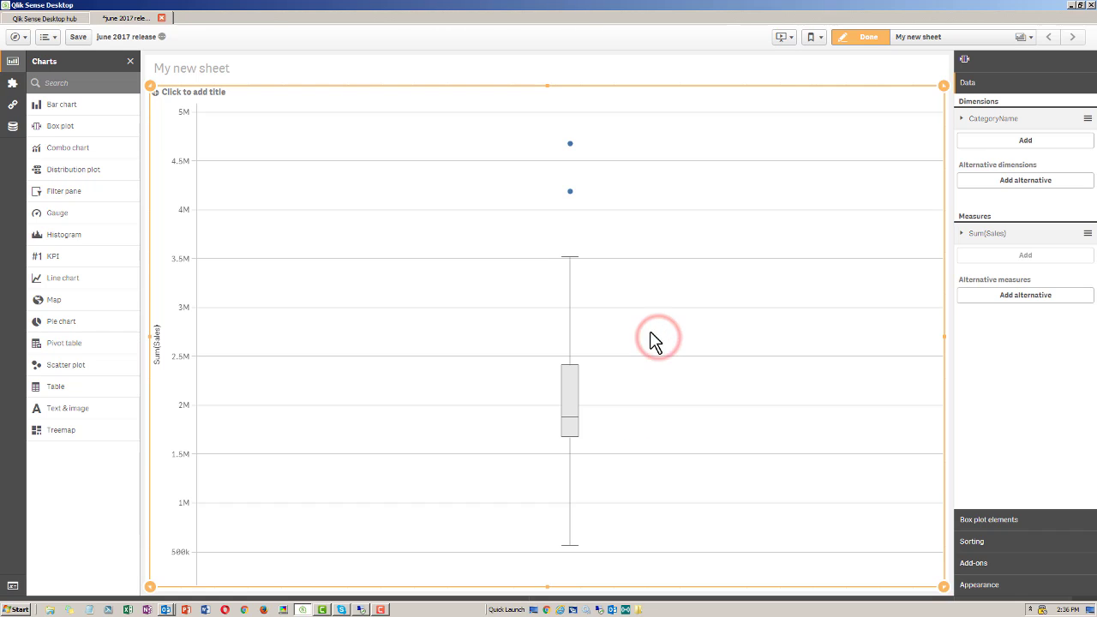
# Add ProductName from the field list as the box plot's second dimension.
pyautogui.click(13, 126)
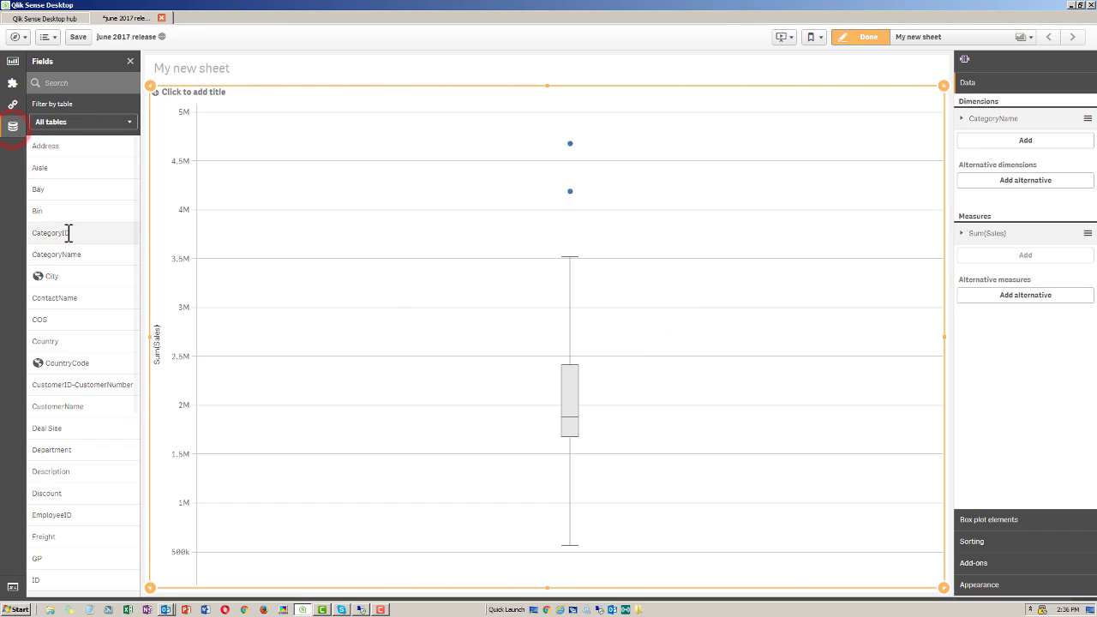
pyautogui.scroll(-5, 86, 252)
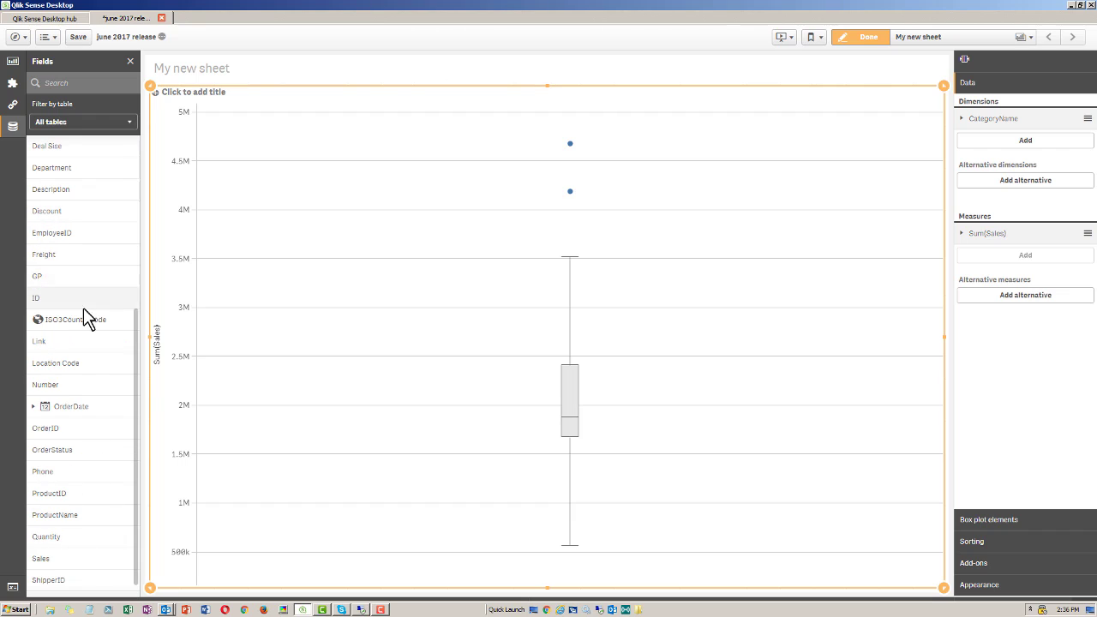
pyautogui.moveTo(86, 515); pyautogui.dragTo(555, 367)
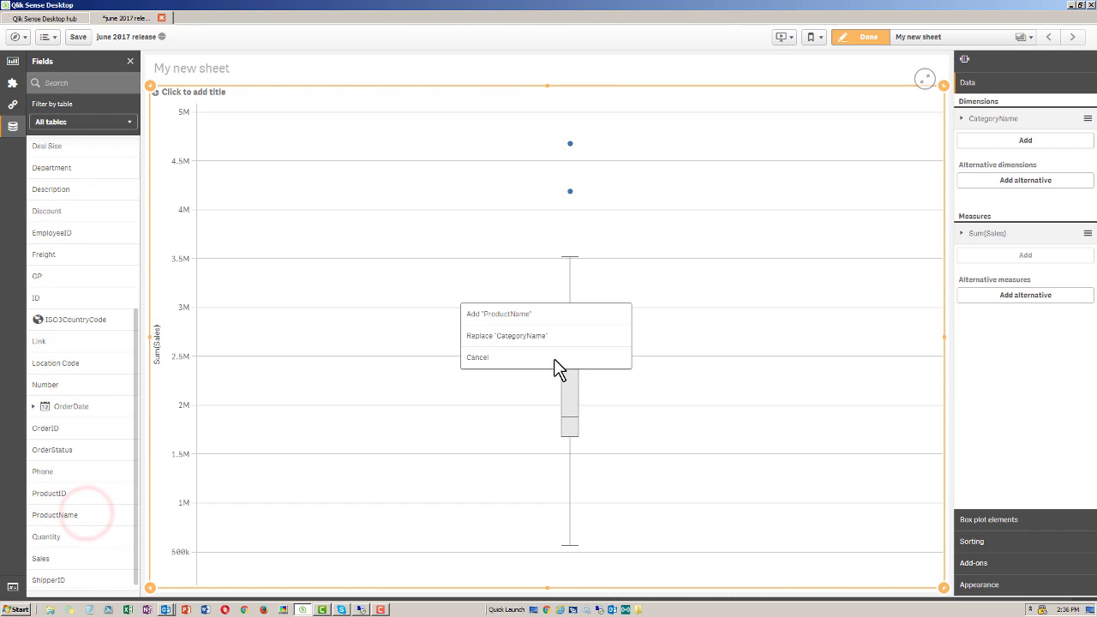
pyautogui.click(538, 315)
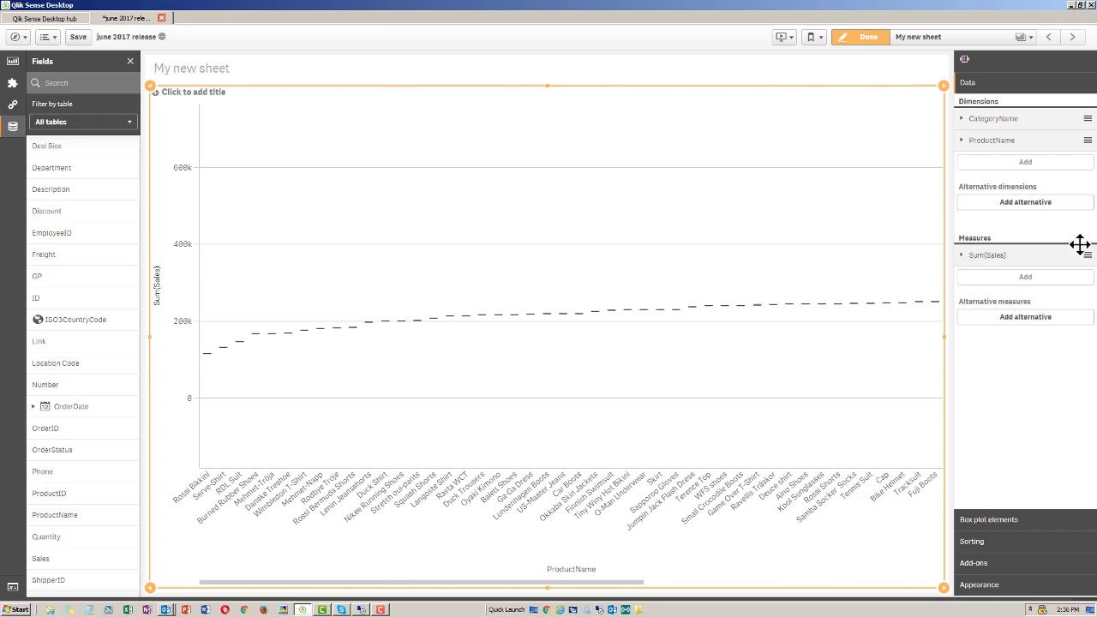
# Group boxes by CategoryName, lay them out horizontally, and read Babywear's median 217.7k and quartiles.
pyautogui.moveTo(1001, 146); pyautogui.dragTo(994, 125)
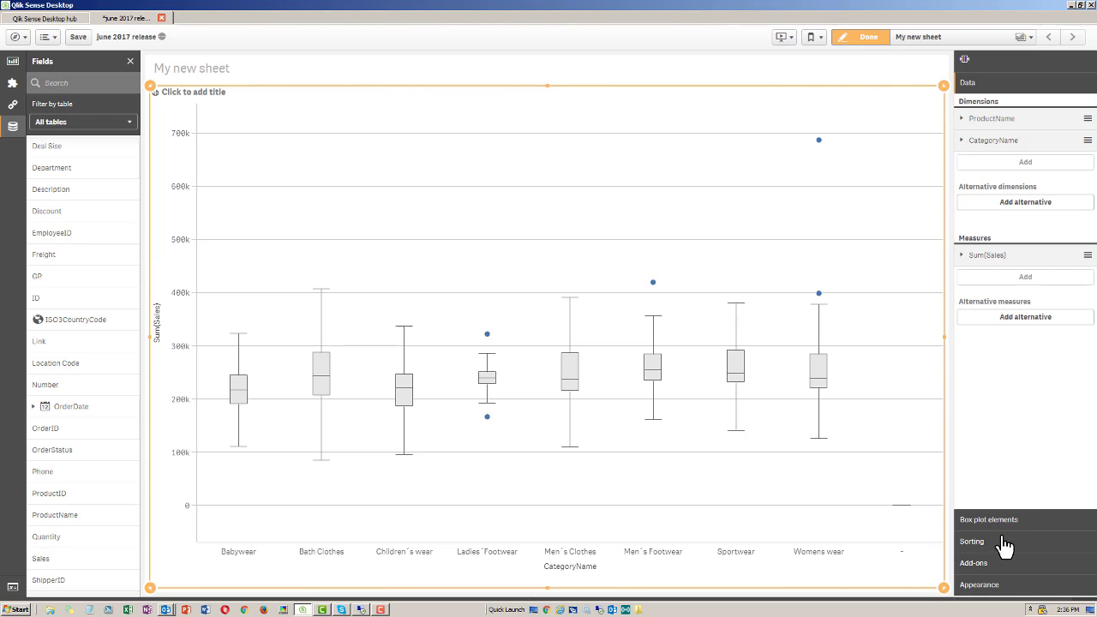
pyautogui.click(1000, 585)
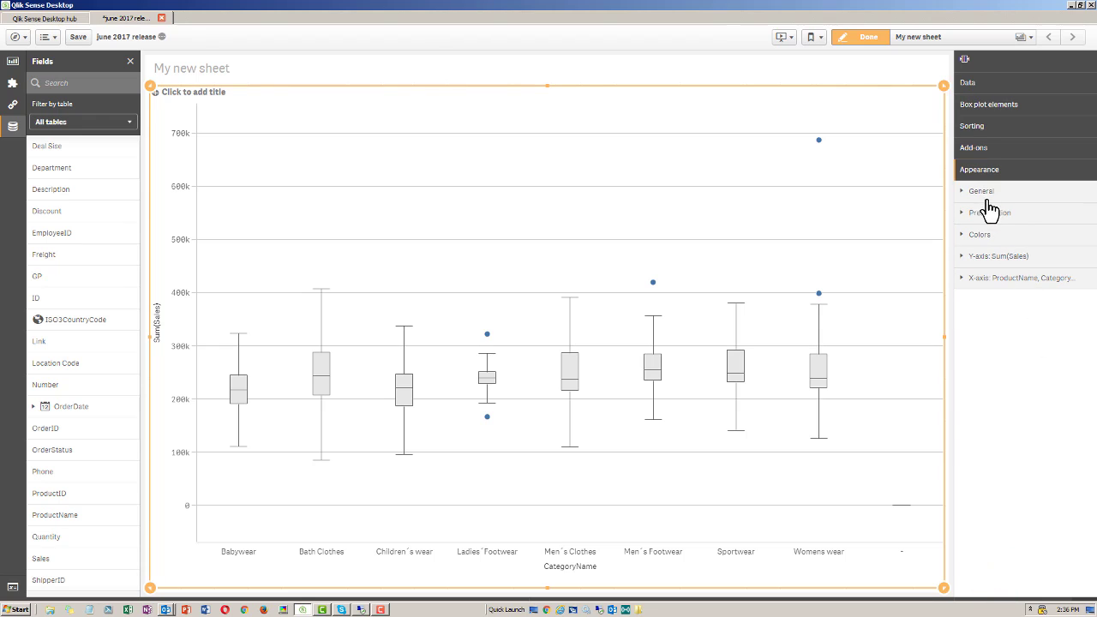
pyautogui.click(990, 212)
pyautogui.click(1060, 252)
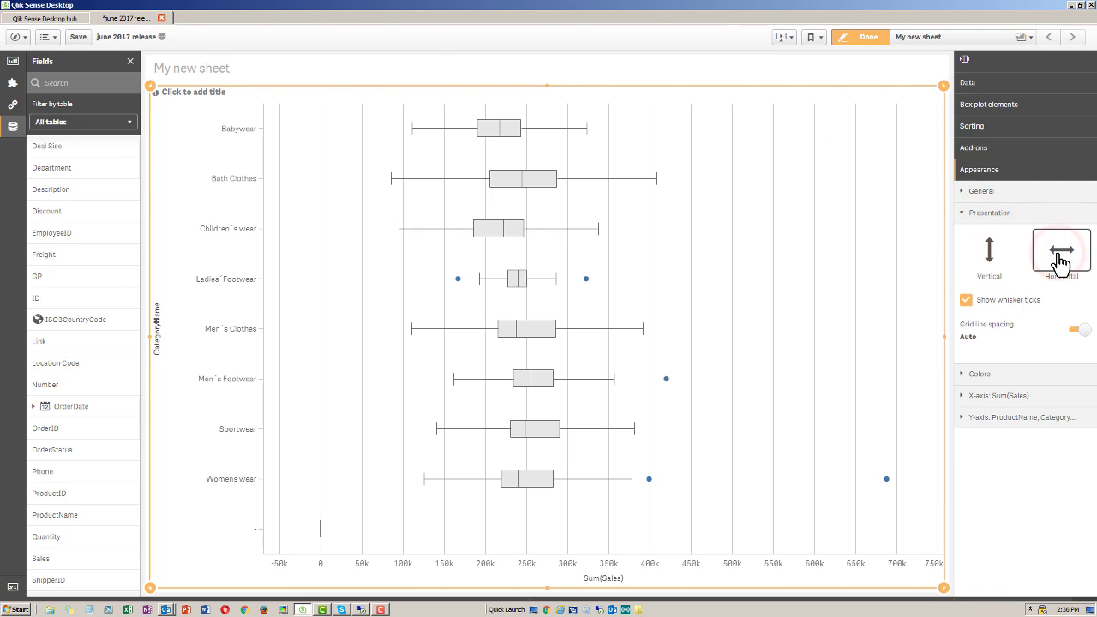
pyautogui.click(882, 37)
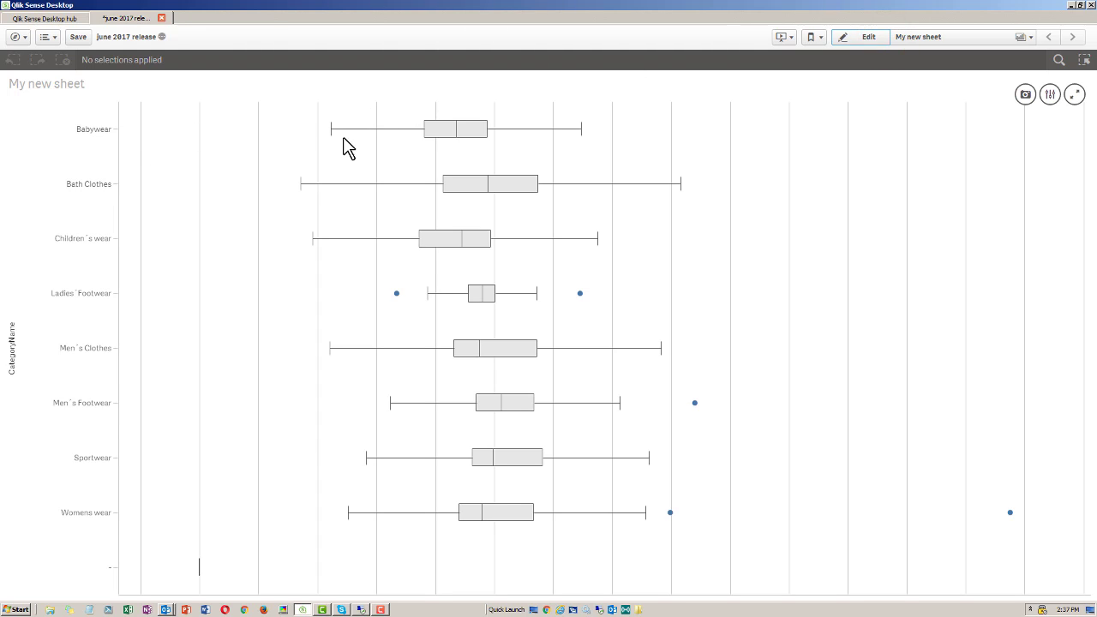
pyautogui.moveTo(340, 135)
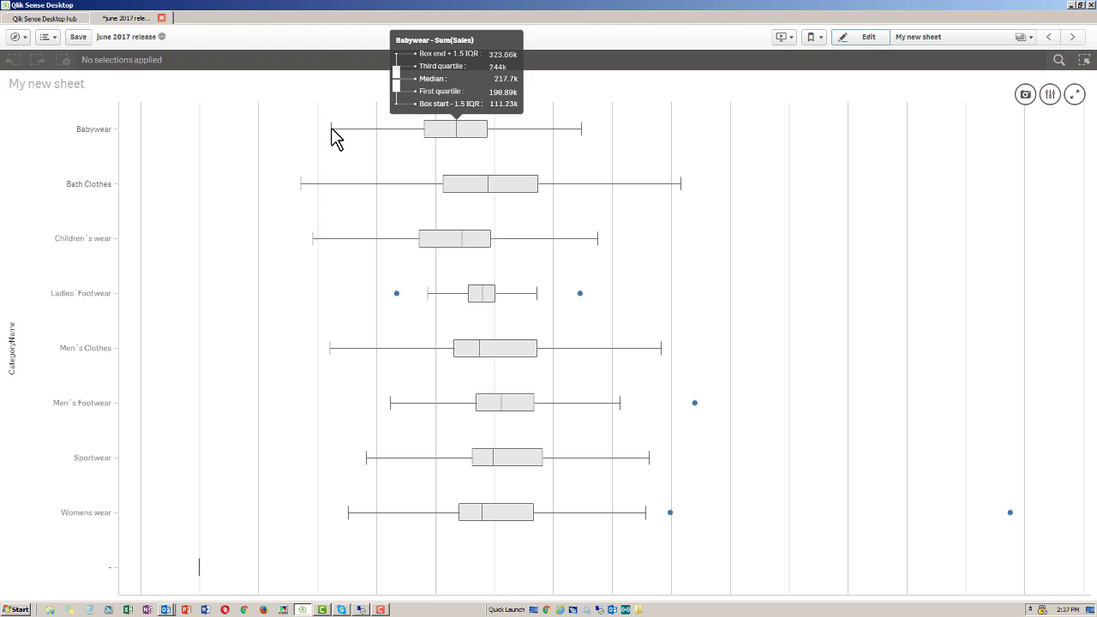
# Apply the Percentile-based preset with Min/max whiskers to the new box plot and view it.
pyautogui.click(857, 37)
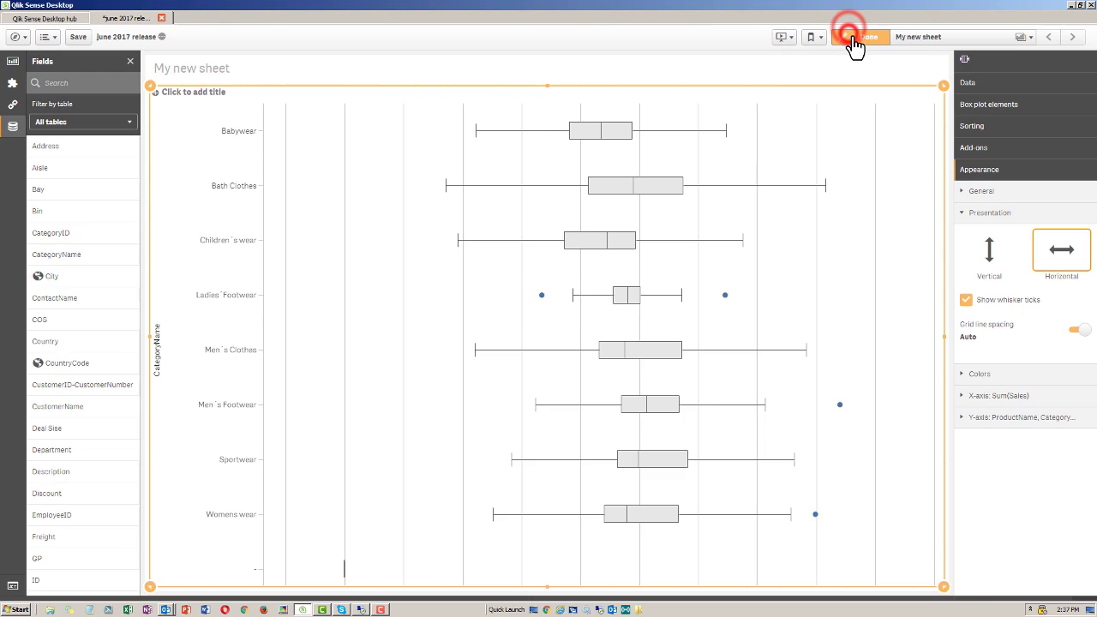
pyautogui.click(998, 104)
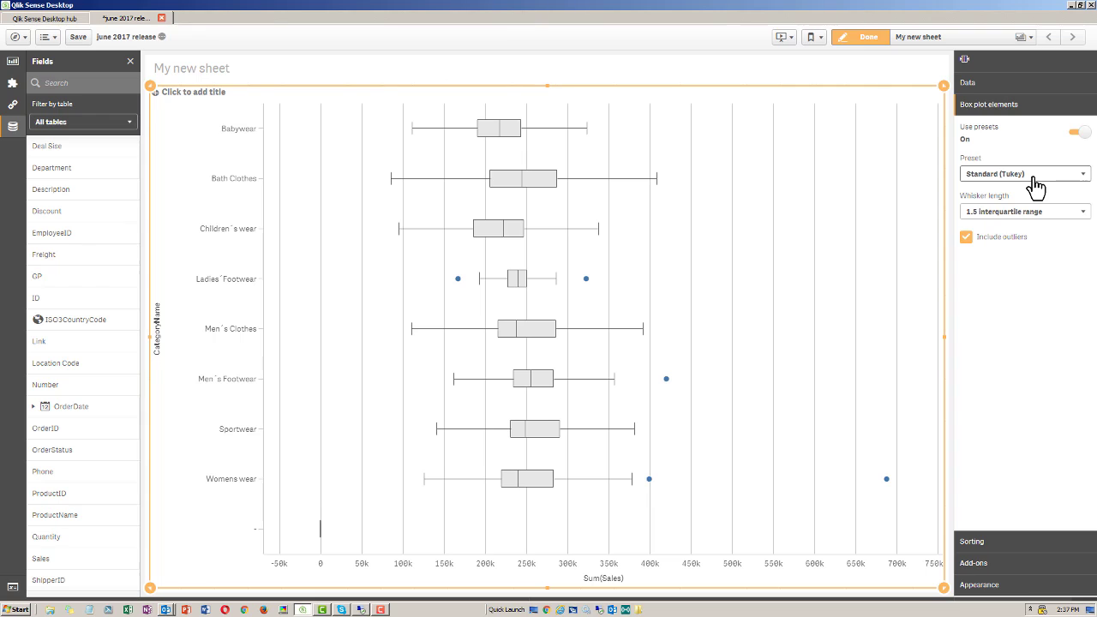
pyautogui.click(1037, 185)
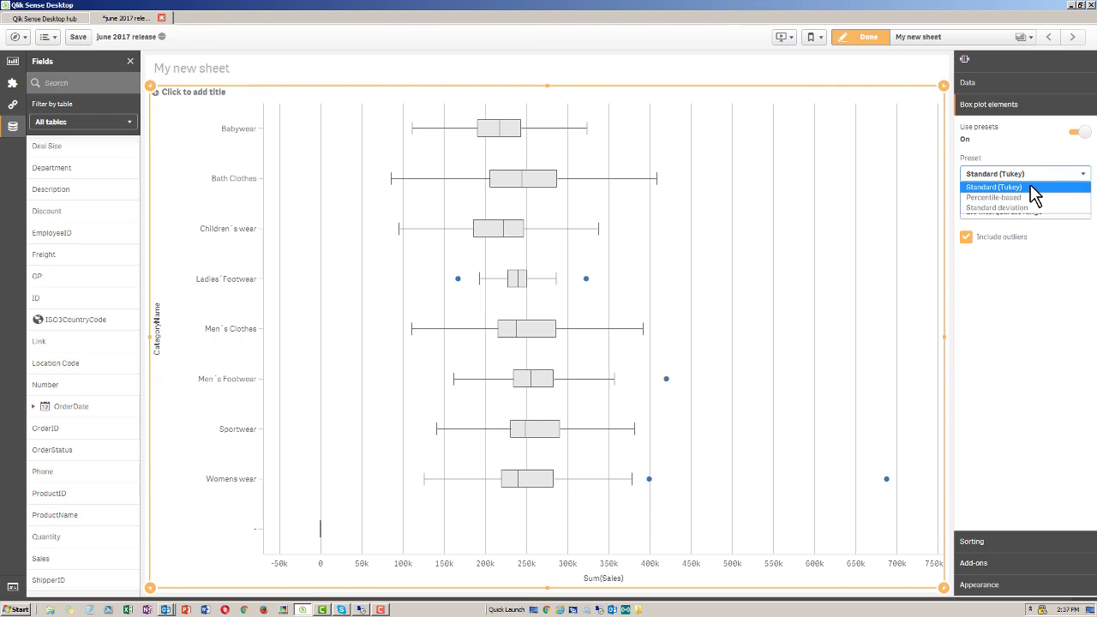
pyautogui.click(1027, 196)
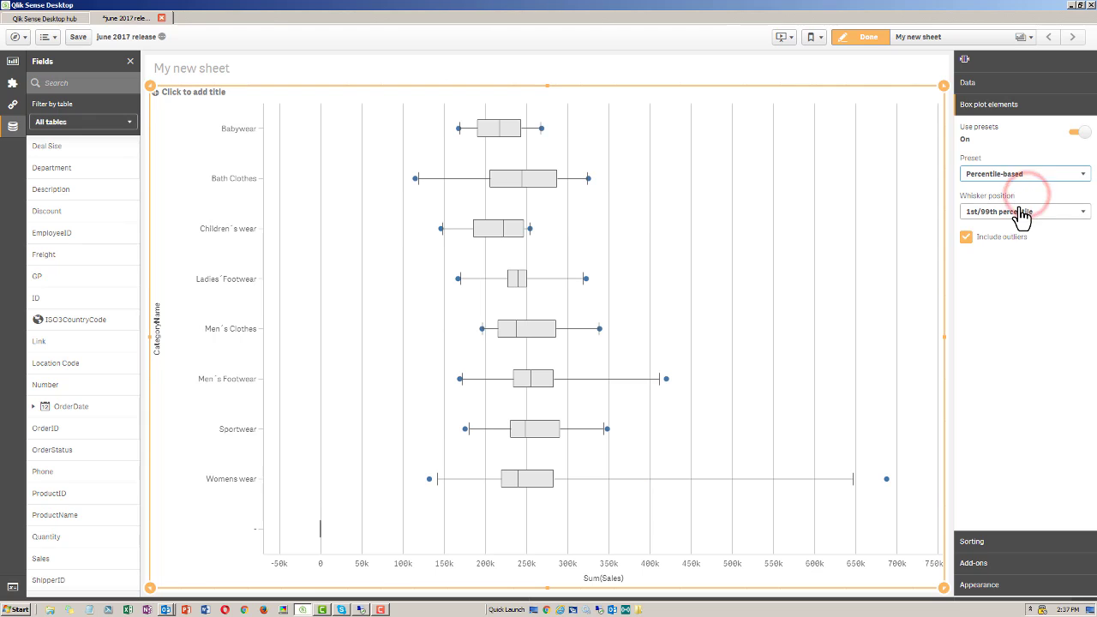
pyautogui.click(1015, 212)
pyautogui.click(1010, 223)
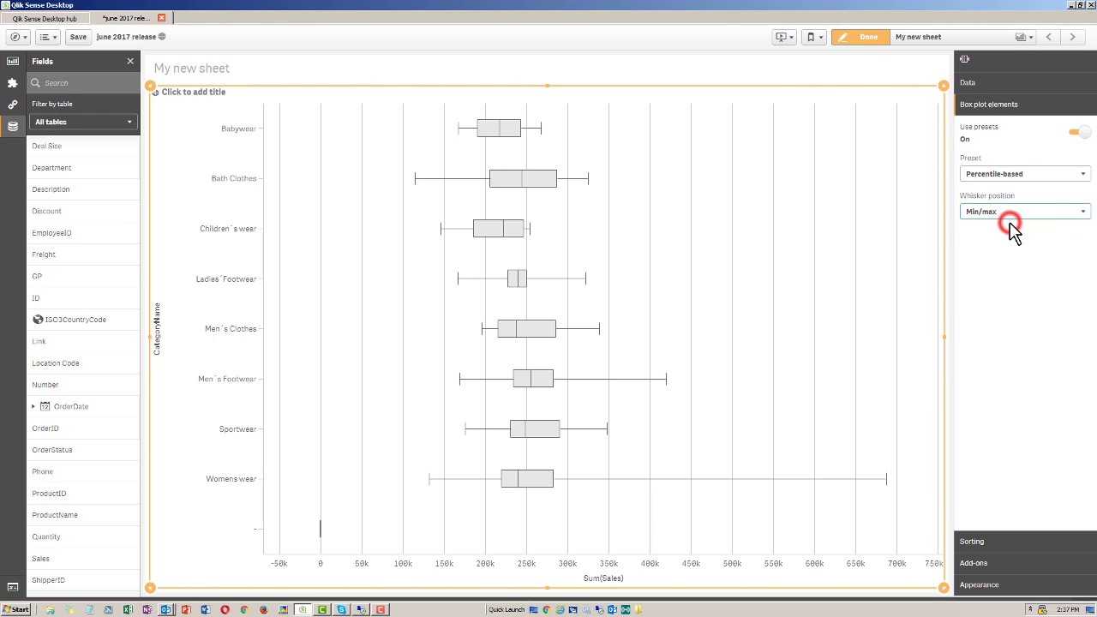
pyautogui.click(867, 39)
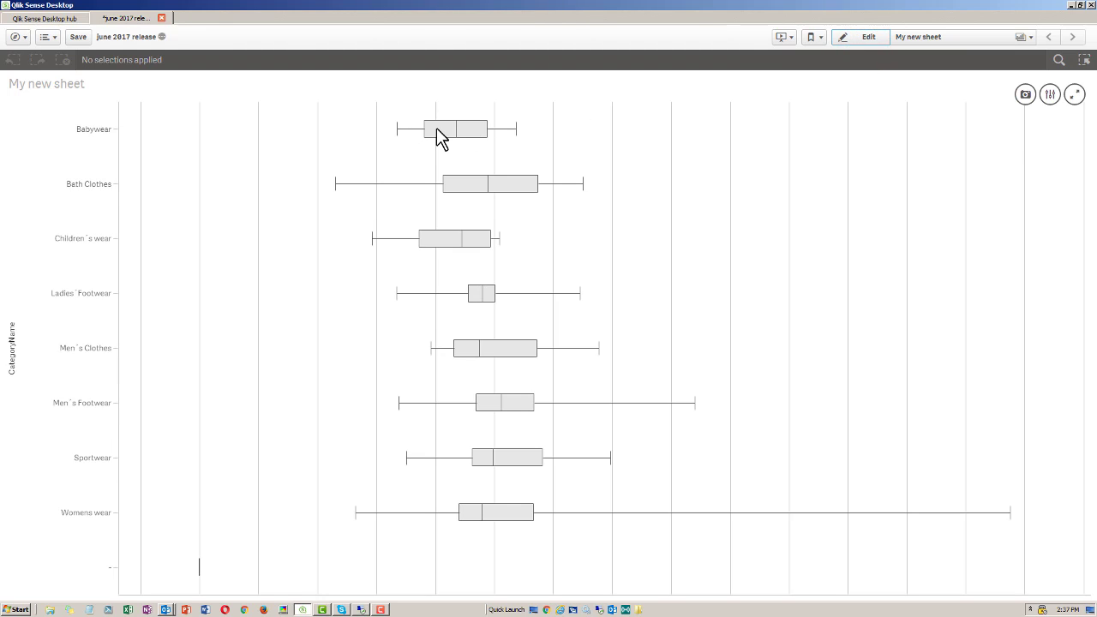
pyautogui.moveTo(436, 130)
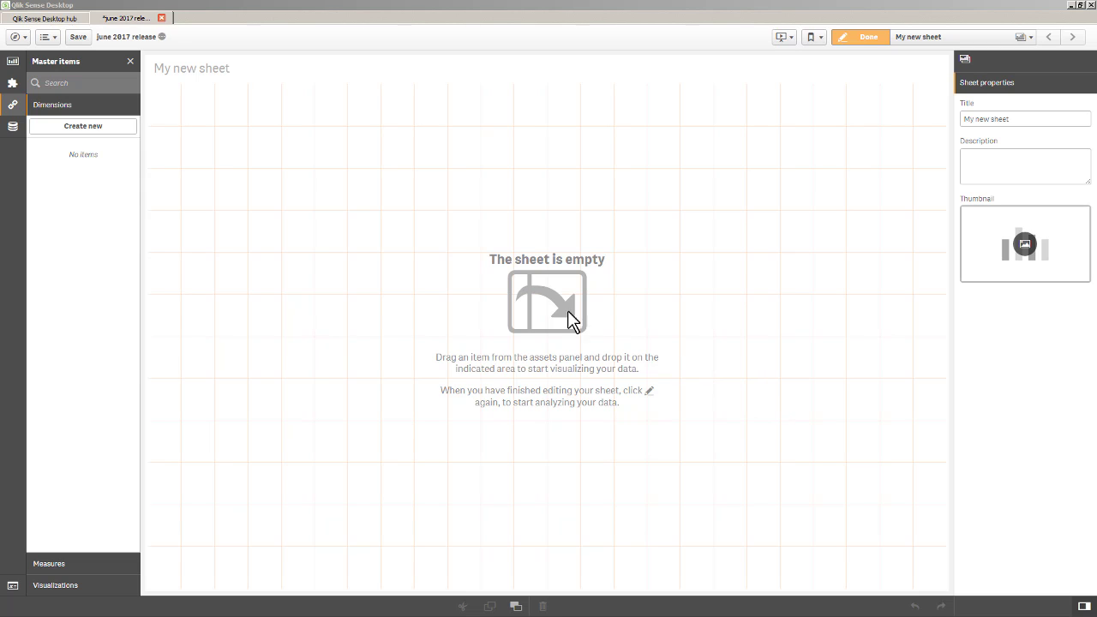
# Create a CategoryName master dimension with the red #f93f17 dimension colour.
pyautogui.click(50, 127)
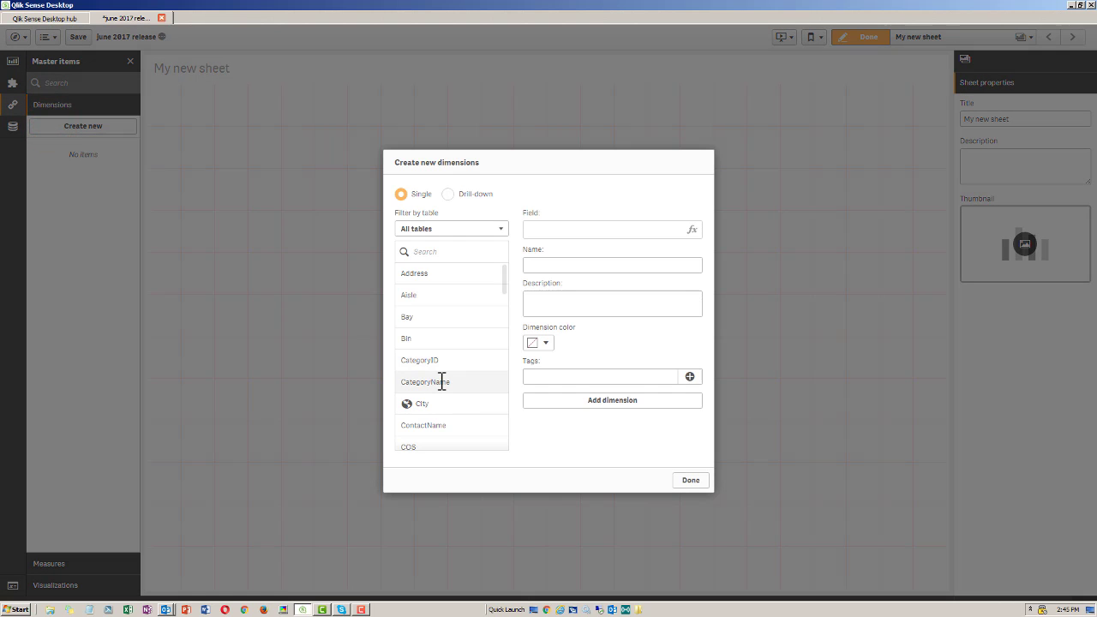
pyautogui.click(445, 382)
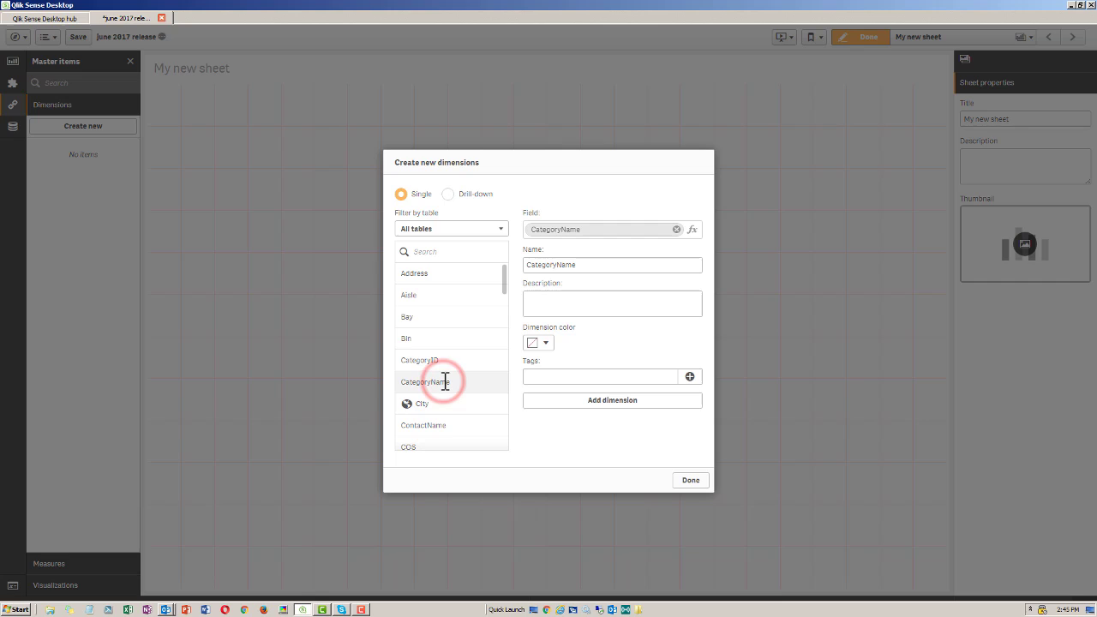
pyautogui.click(545, 343)
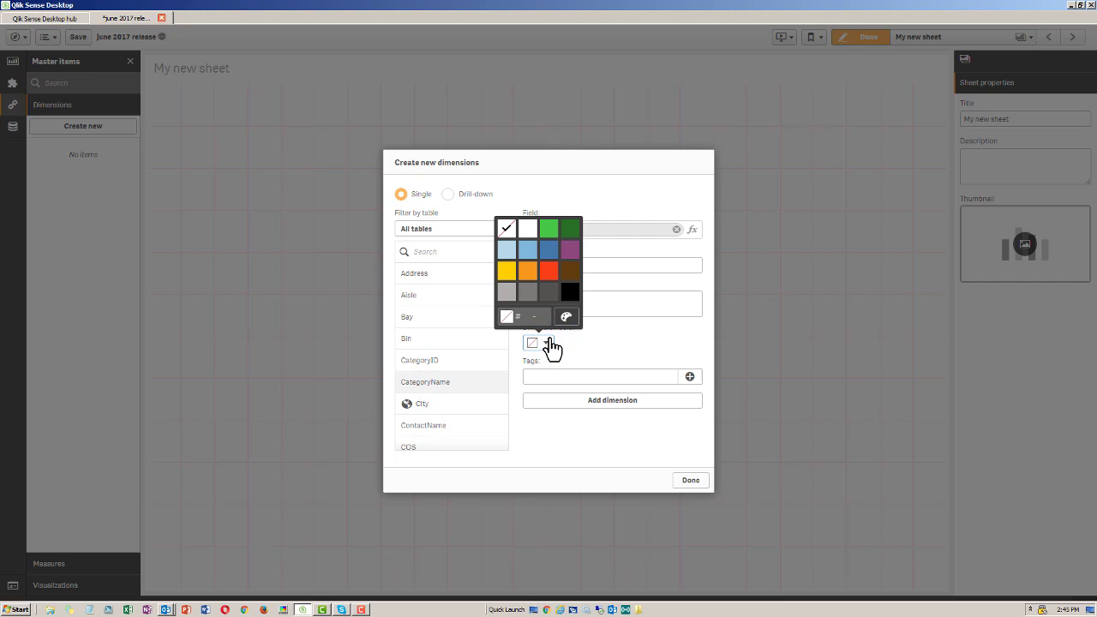
pyautogui.click(549, 272)
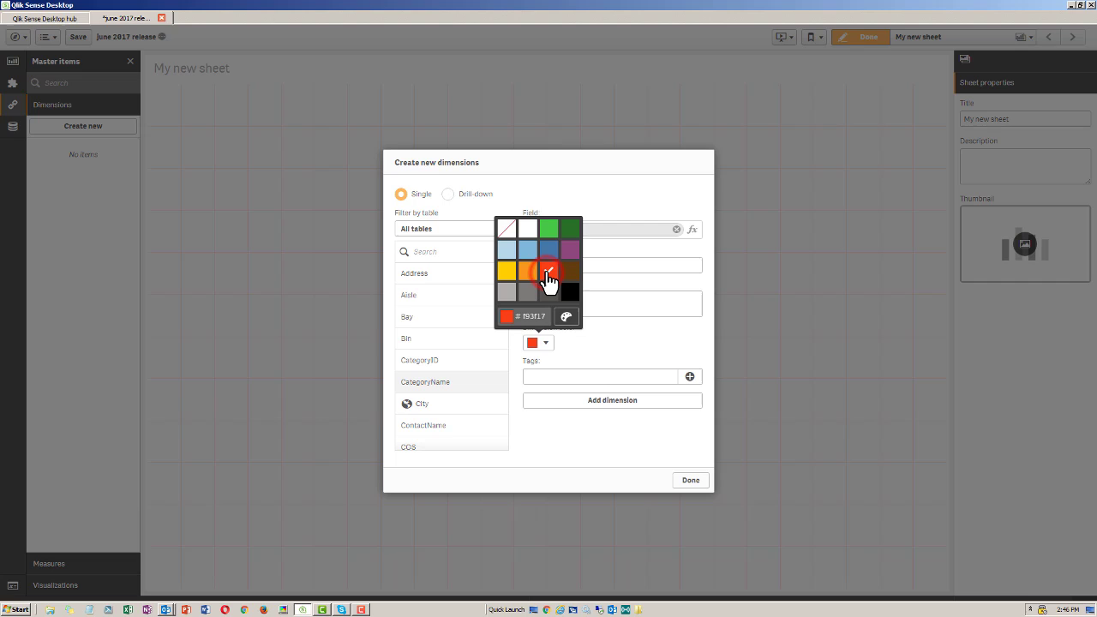
pyautogui.click(593, 400)
# Add a bar chart of Sum(Sales) by CategoryName and shrink it into the top-left area.
pyautogui.click(690, 481)
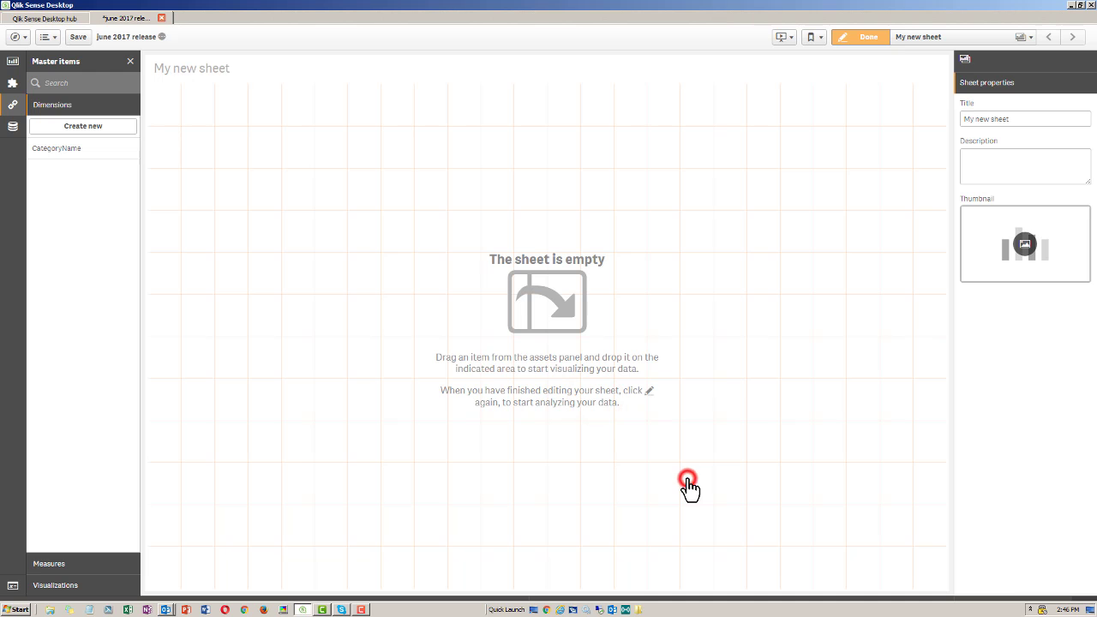
pyautogui.click(13, 61)
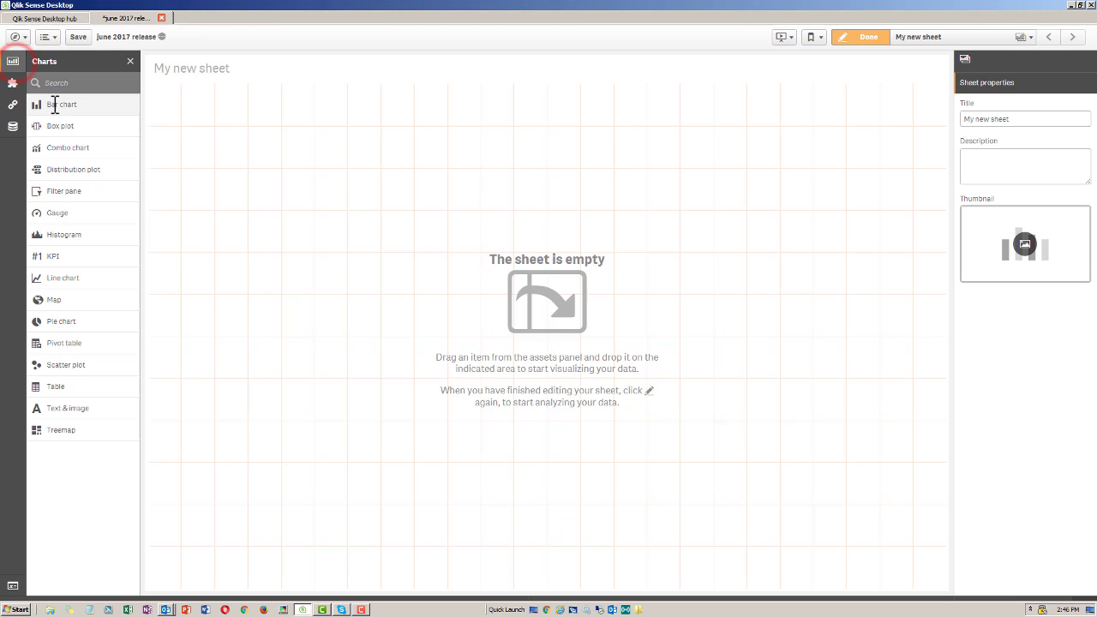
pyautogui.moveTo(54, 105); pyautogui.dragTo(369, 210)
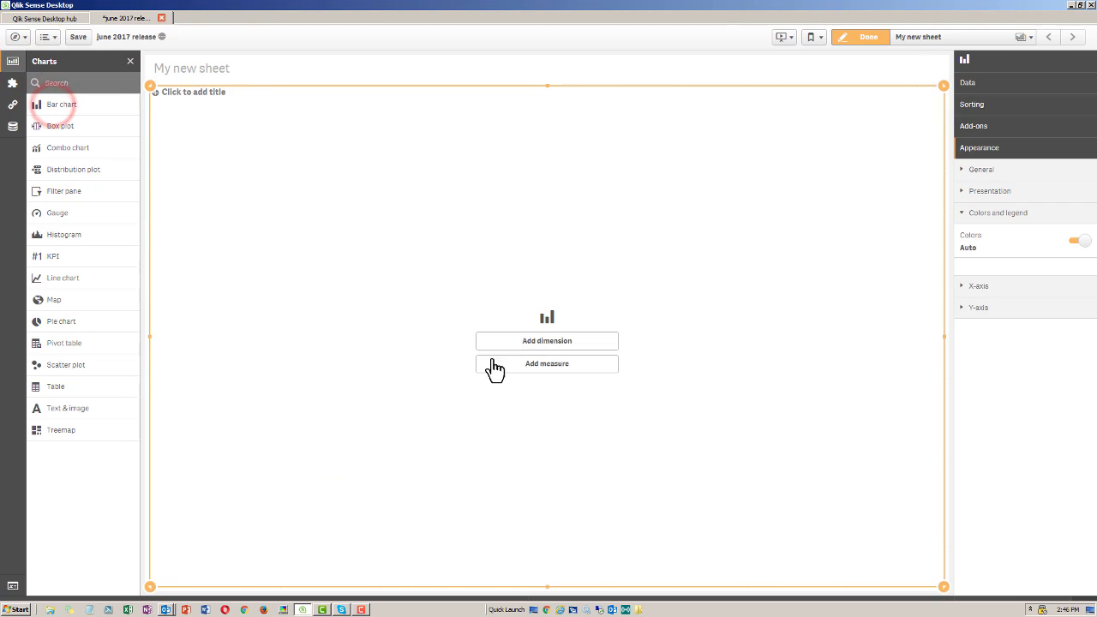
pyautogui.click(556, 346)
pyautogui.click(663, 312)
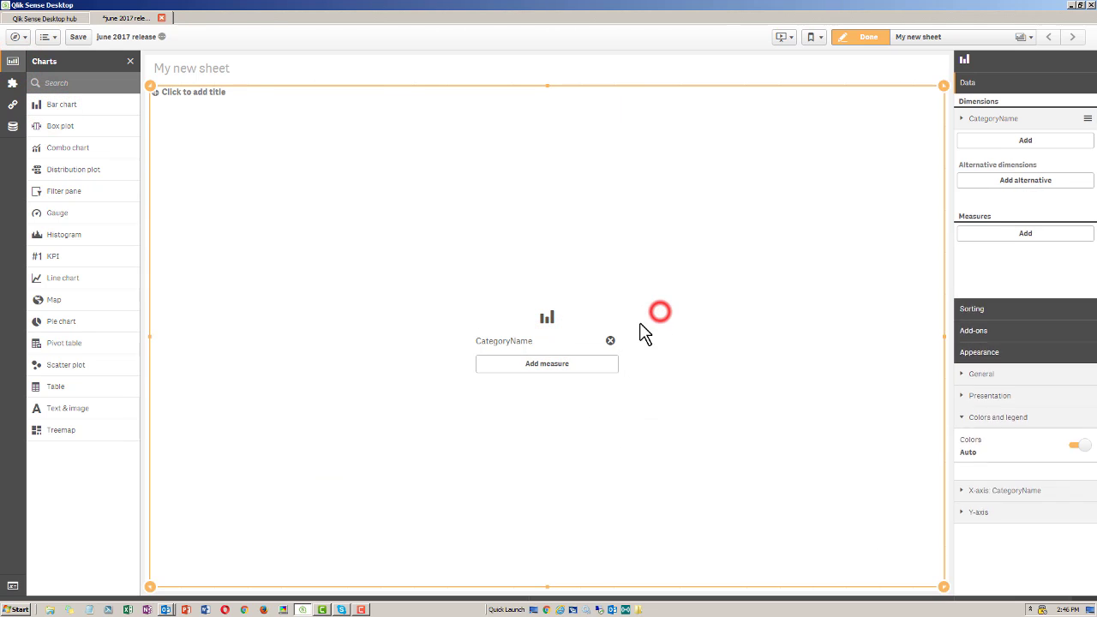
pyautogui.click(567, 367)
pyautogui.write('sal')
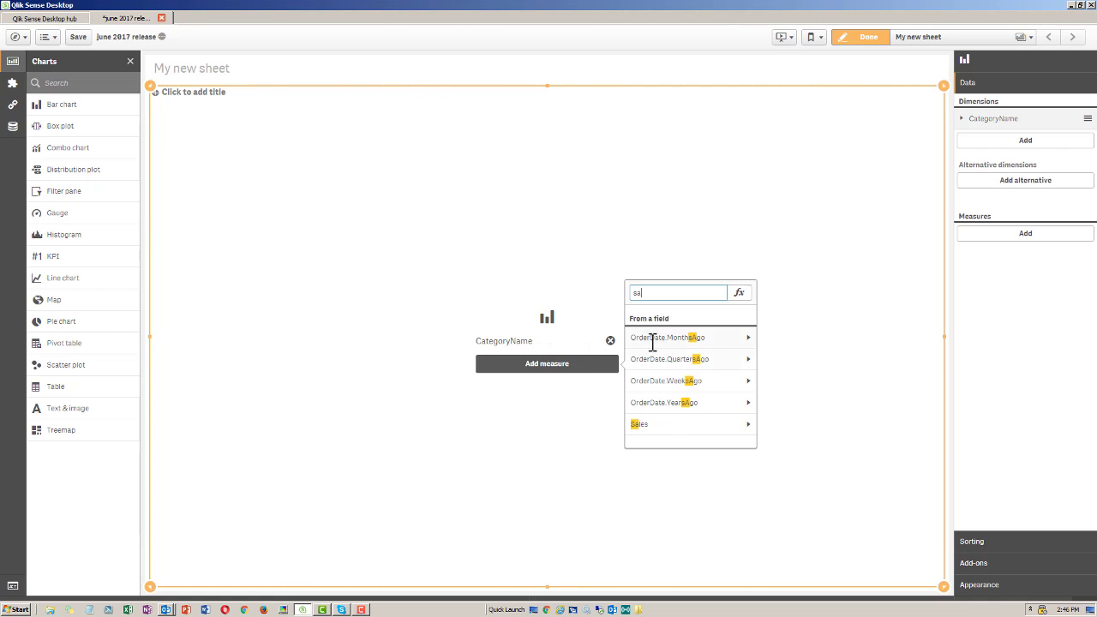
pyautogui.click(672, 420)
pyautogui.click(658, 334)
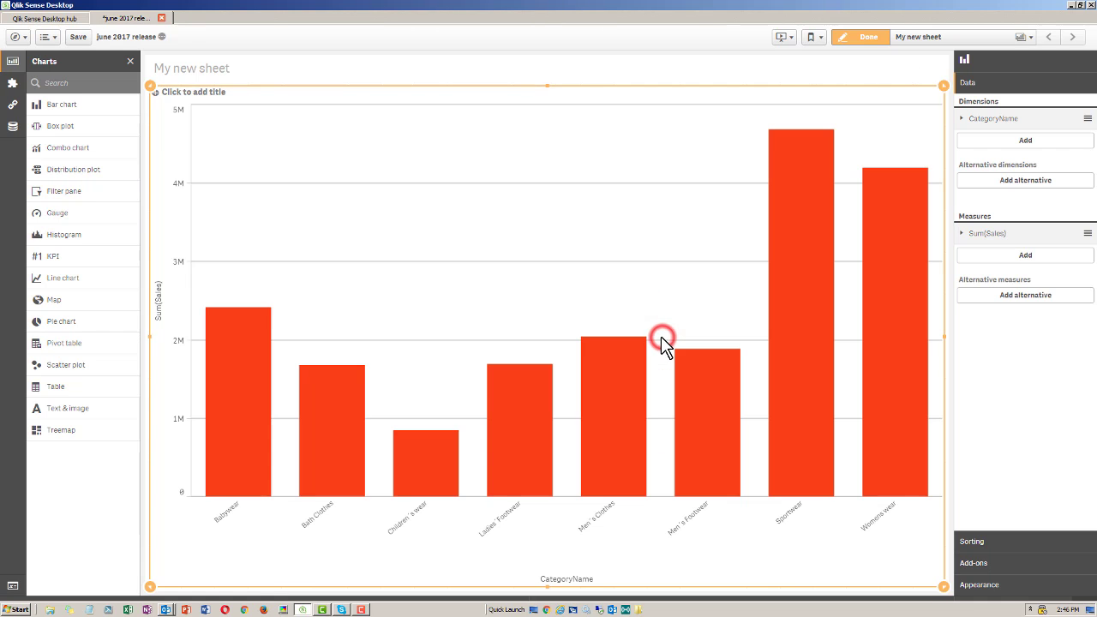
pyautogui.moveTo(942, 586); pyautogui.dragTo(549, 364)
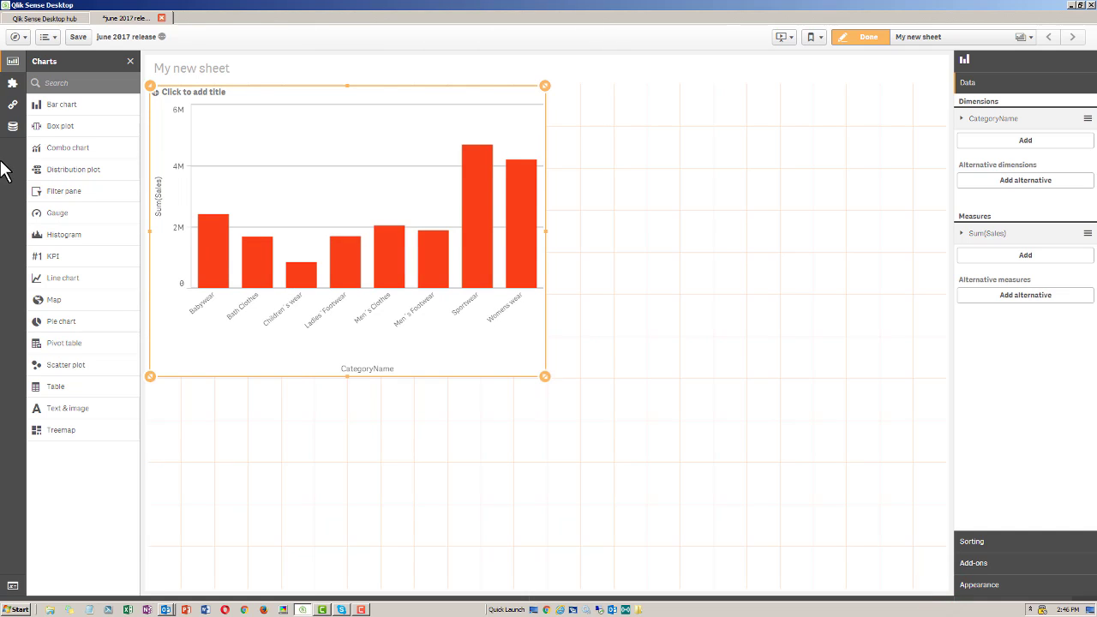
pyautogui.click(12, 104)
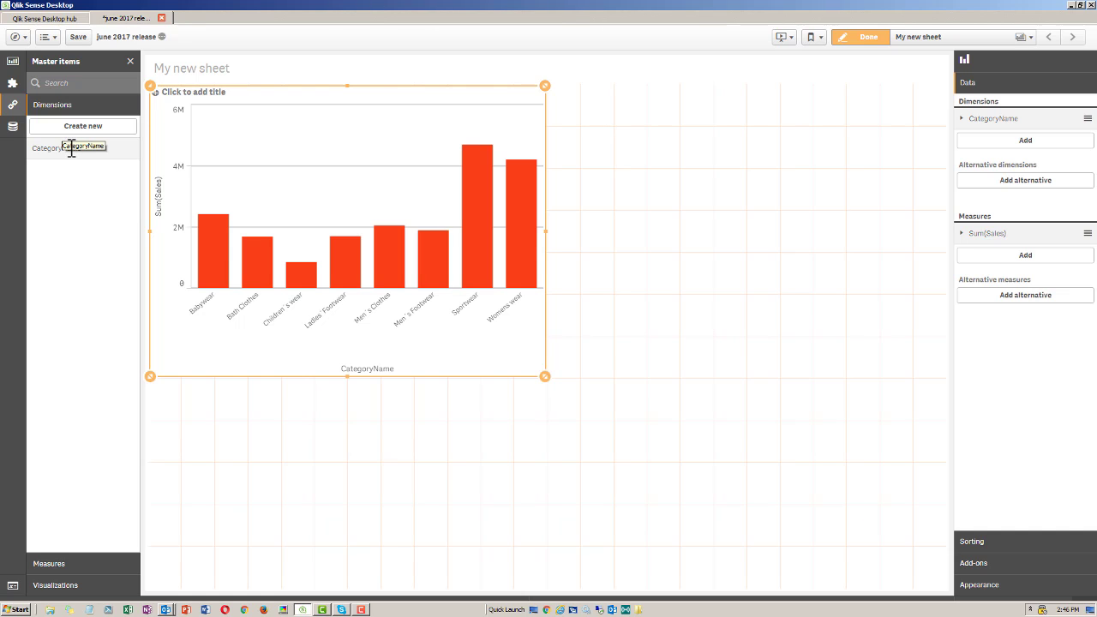
# Edit the CategoryName master dimension and change its dimension colour from red to none.
pyautogui.rightClick(69, 147)
pyautogui.click(80, 97)
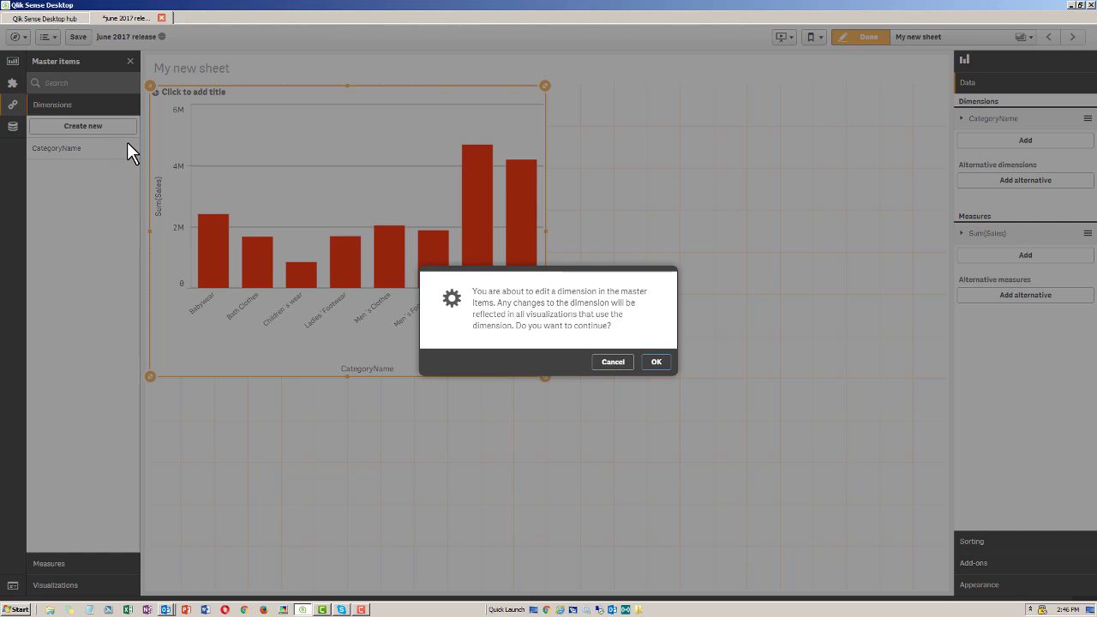
pyautogui.click(656, 361)
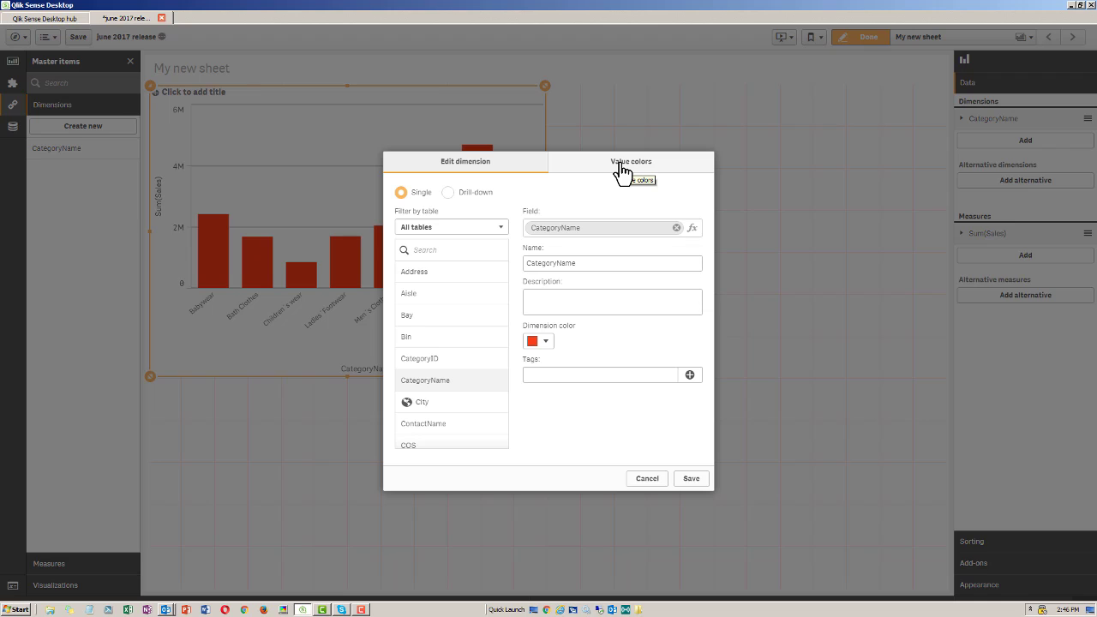
pyautogui.click(540, 344)
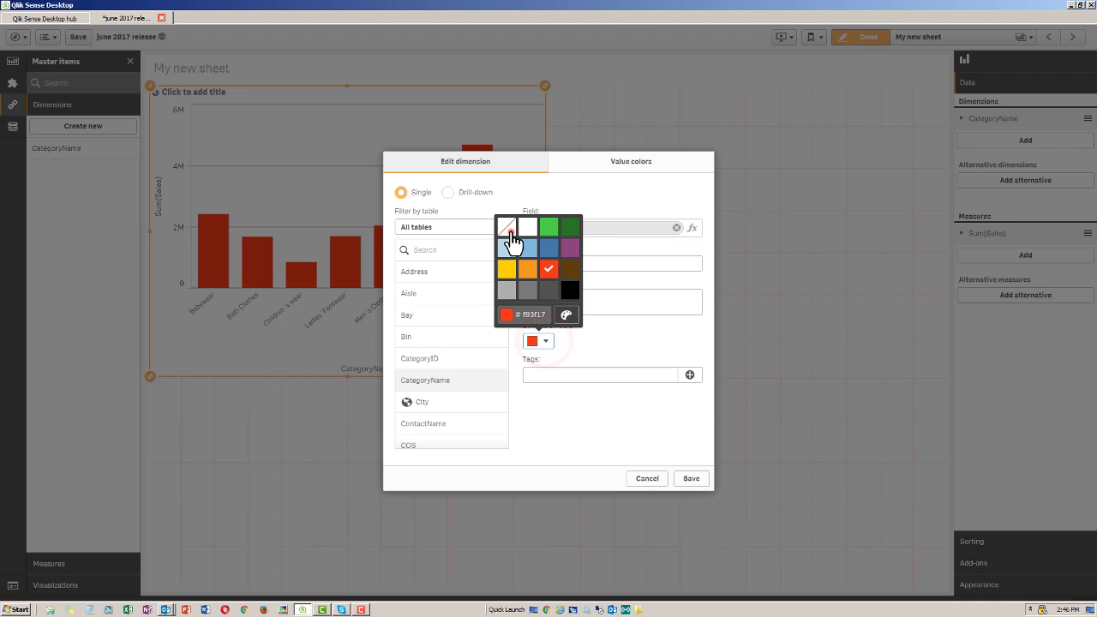
pyautogui.click(508, 228)
pyautogui.click(619, 323)
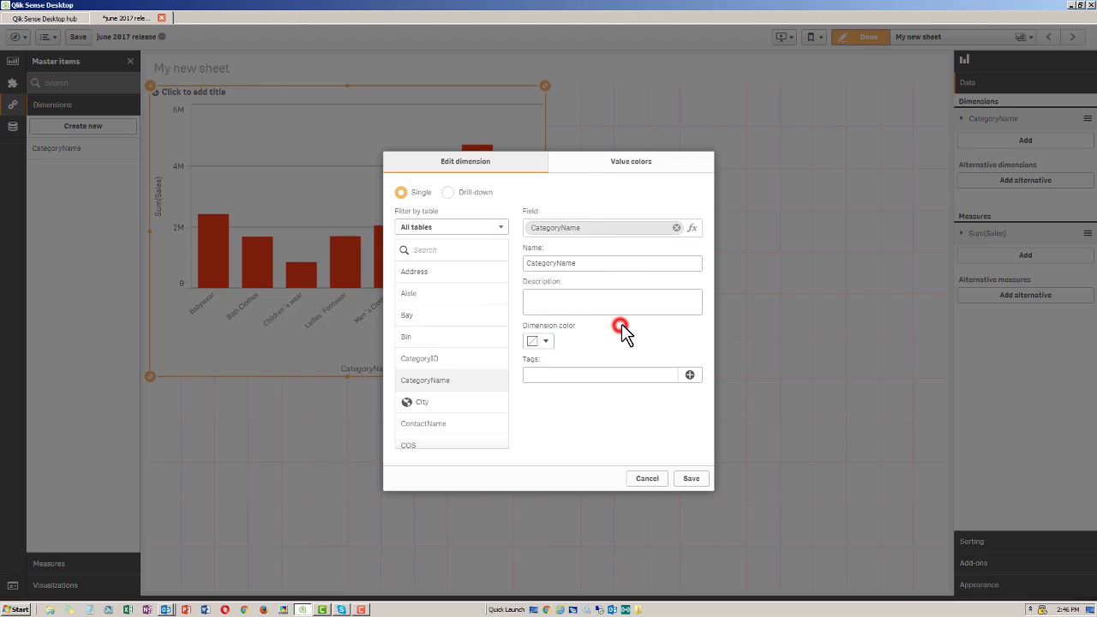
# Open the Value colors settings, keeping auto-fill on the existing colour scheme.
pyautogui.click(634, 170)
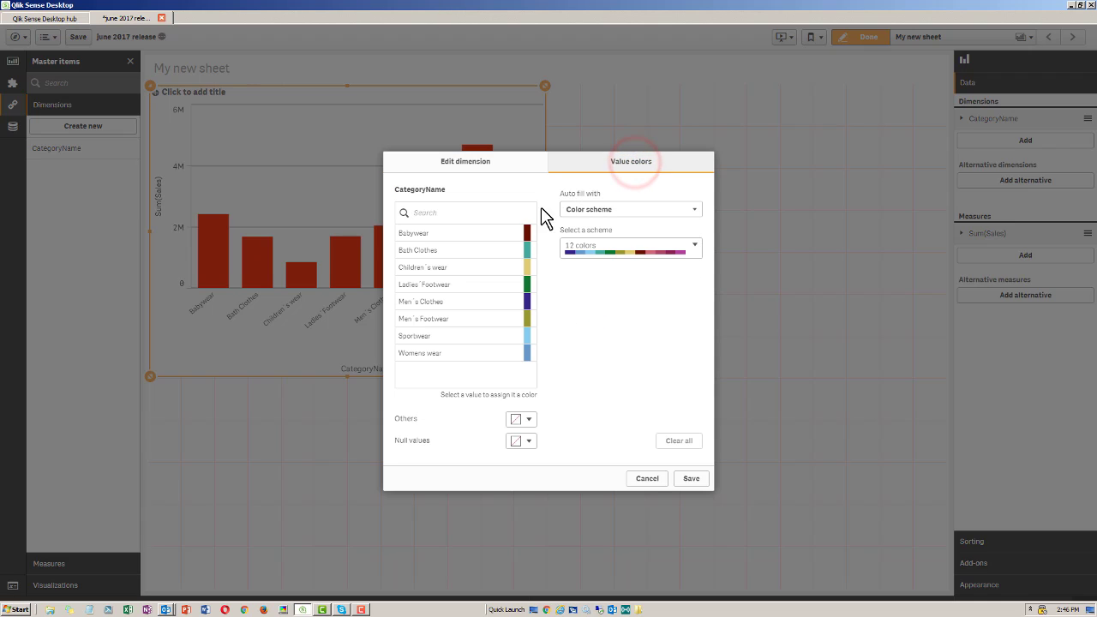
pyautogui.click(590, 210)
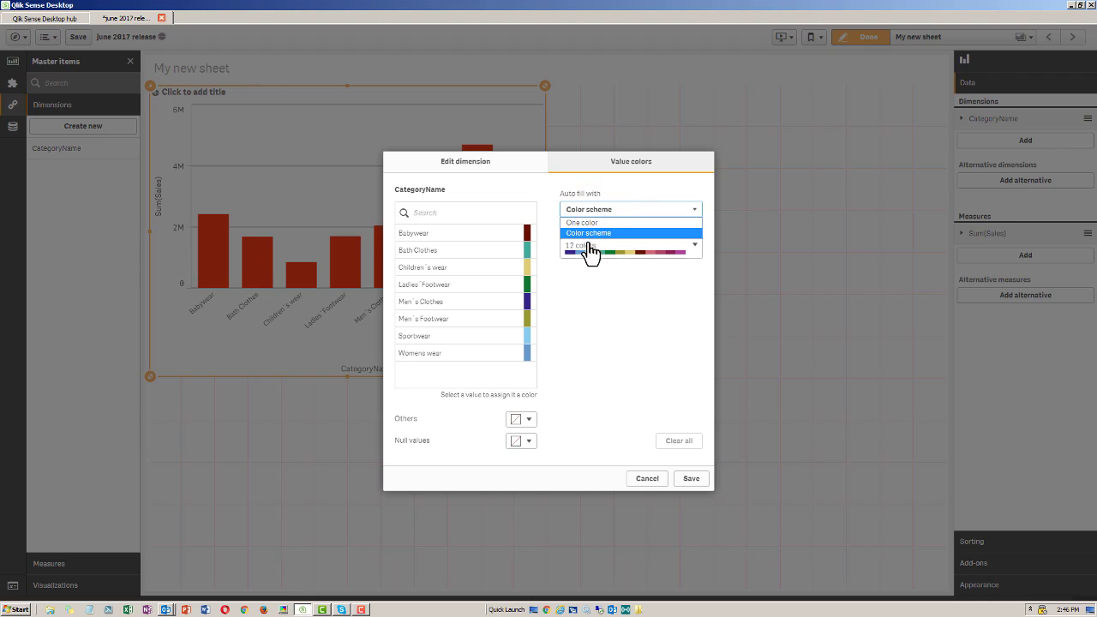
pyautogui.click(569, 173)
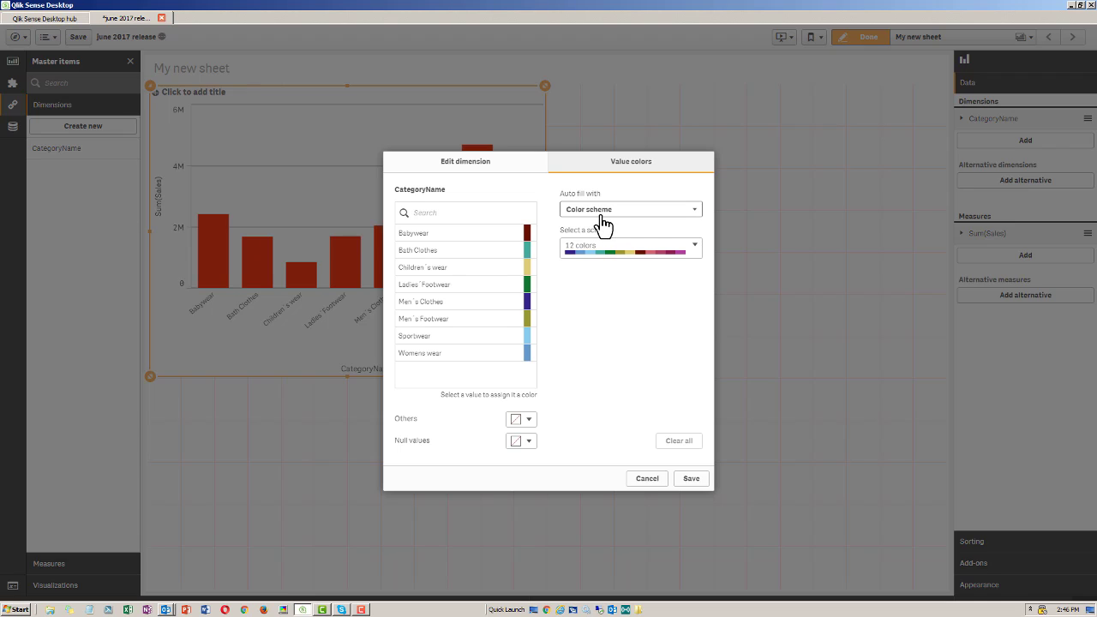
pyautogui.click(602, 248)
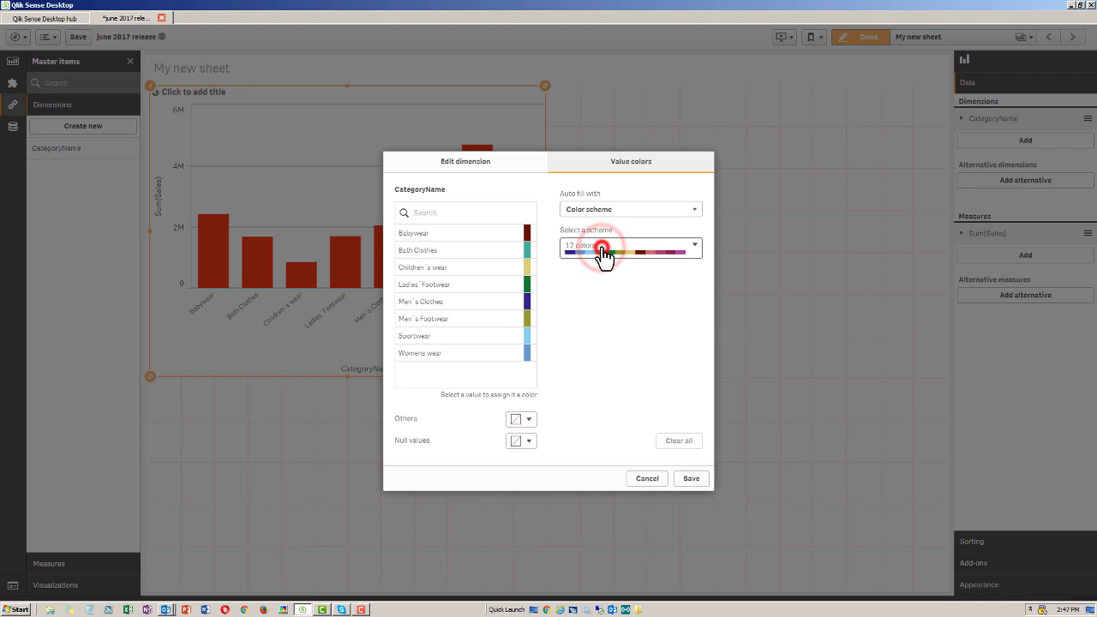
pyautogui.click(606, 210)
pyautogui.click(606, 210)
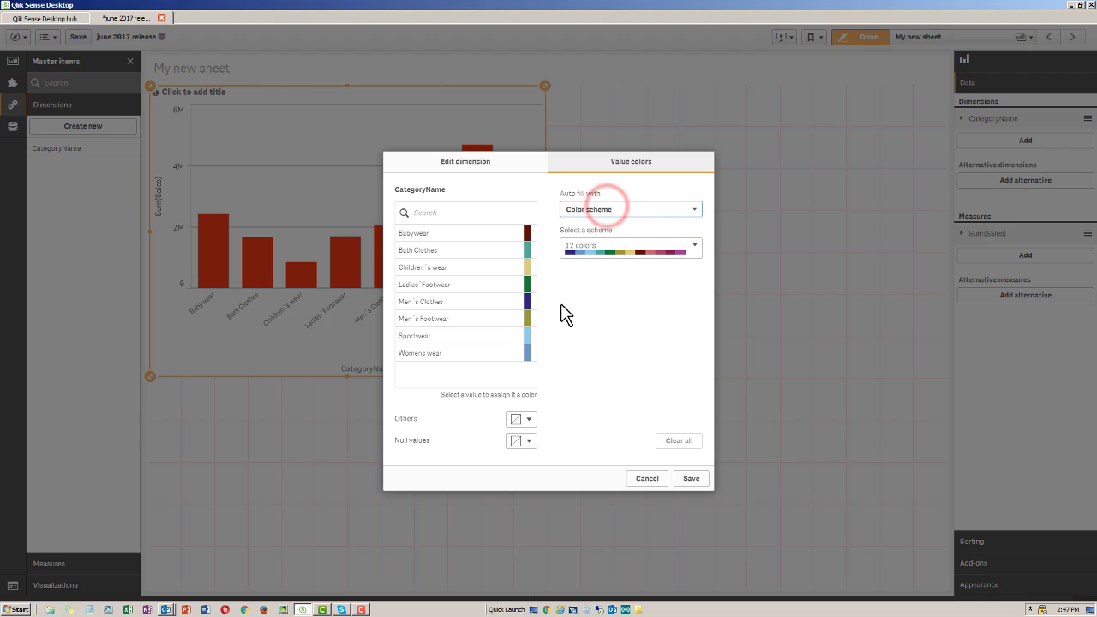
# Colour Babywear light blue, Bath Clothes red, and Children's wear yellow.
pyautogui.click(525, 233)
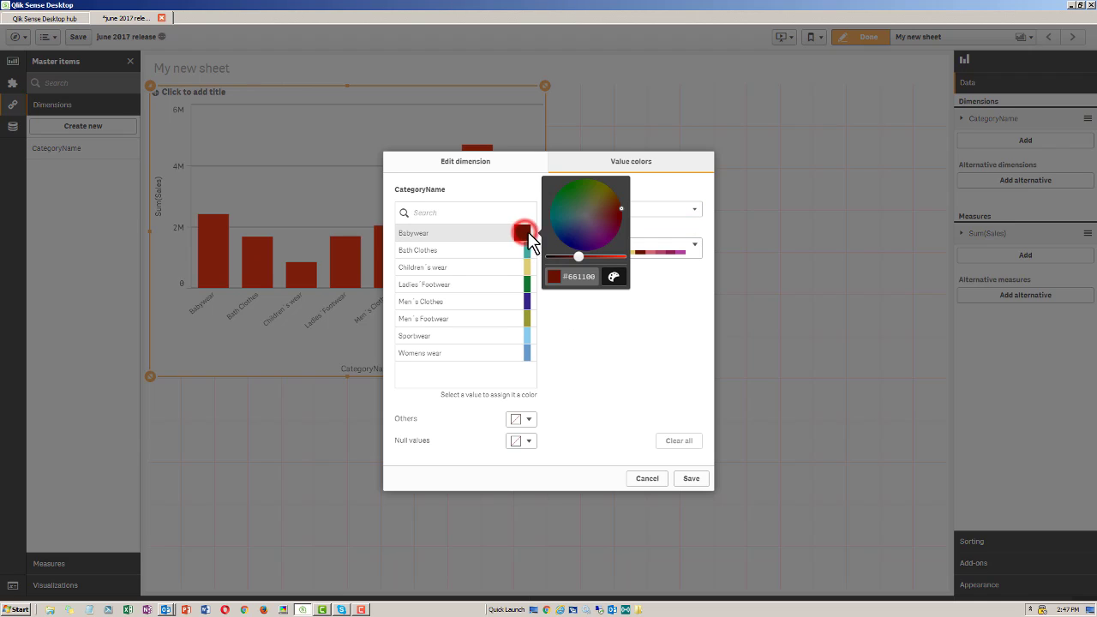
pyautogui.click(564, 277)
pyautogui.click(613, 277)
pyautogui.click(575, 209)
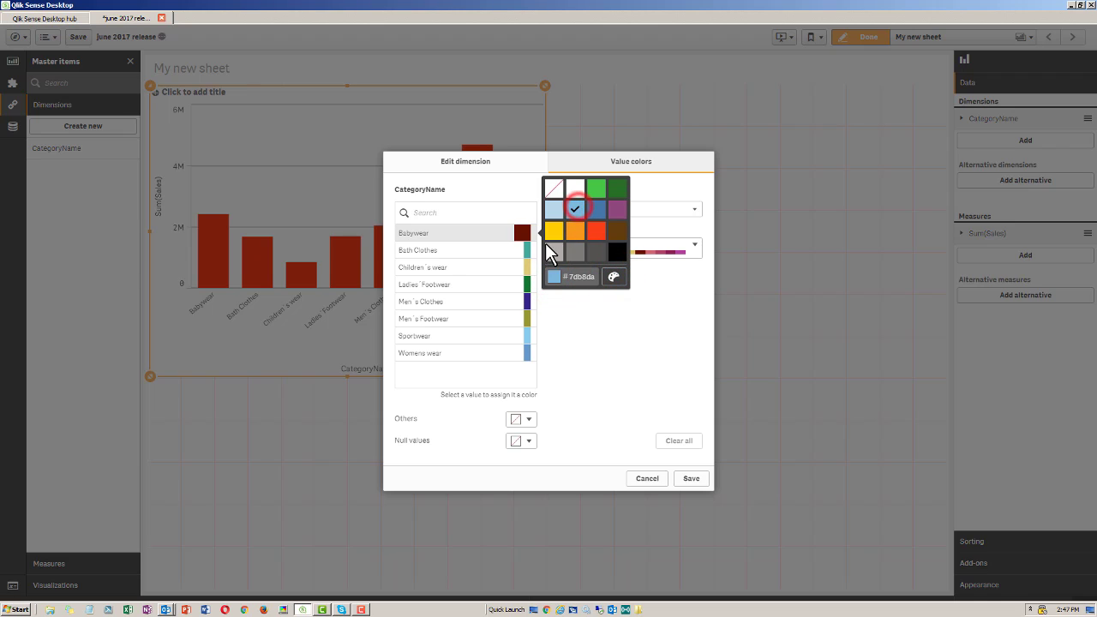
pyautogui.click(527, 248)
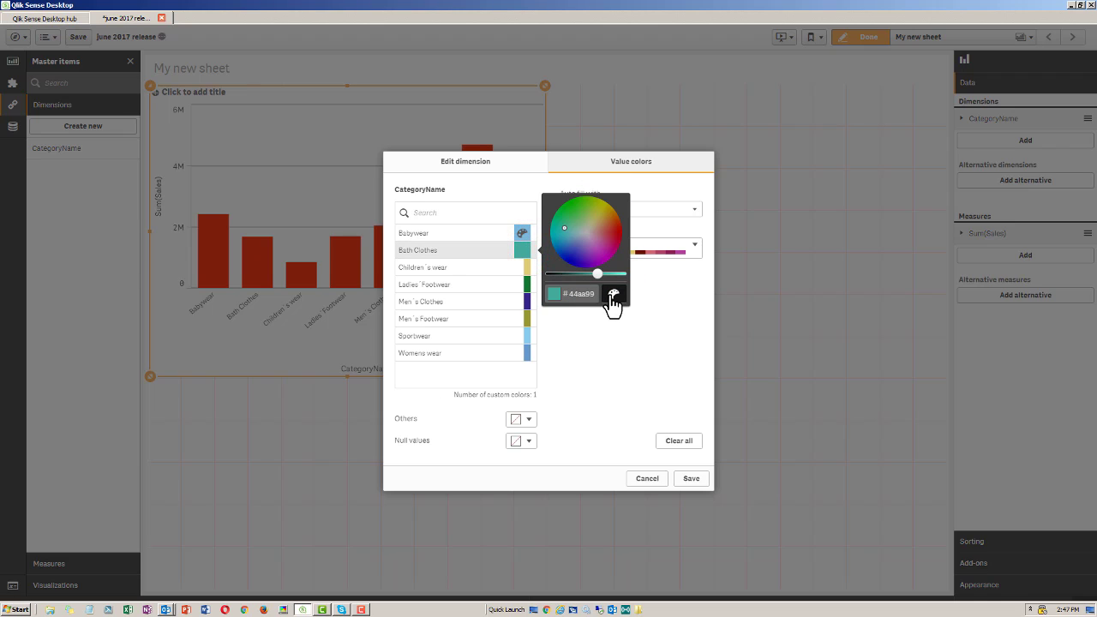
pyautogui.click(613, 294)
pyautogui.click(596, 248)
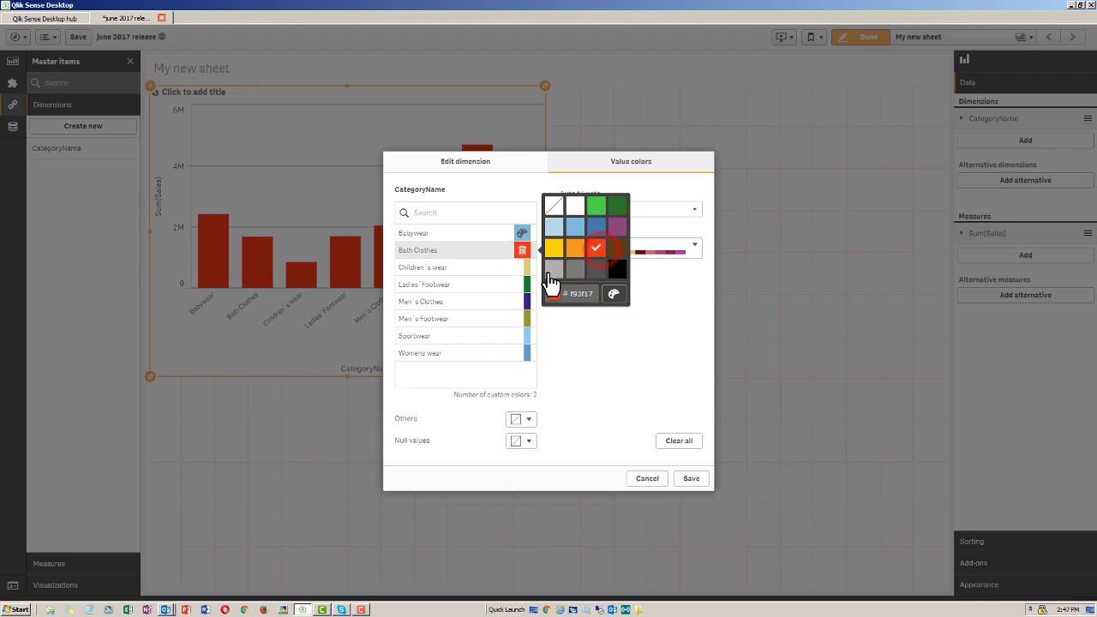
pyautogui.click(526, 268)
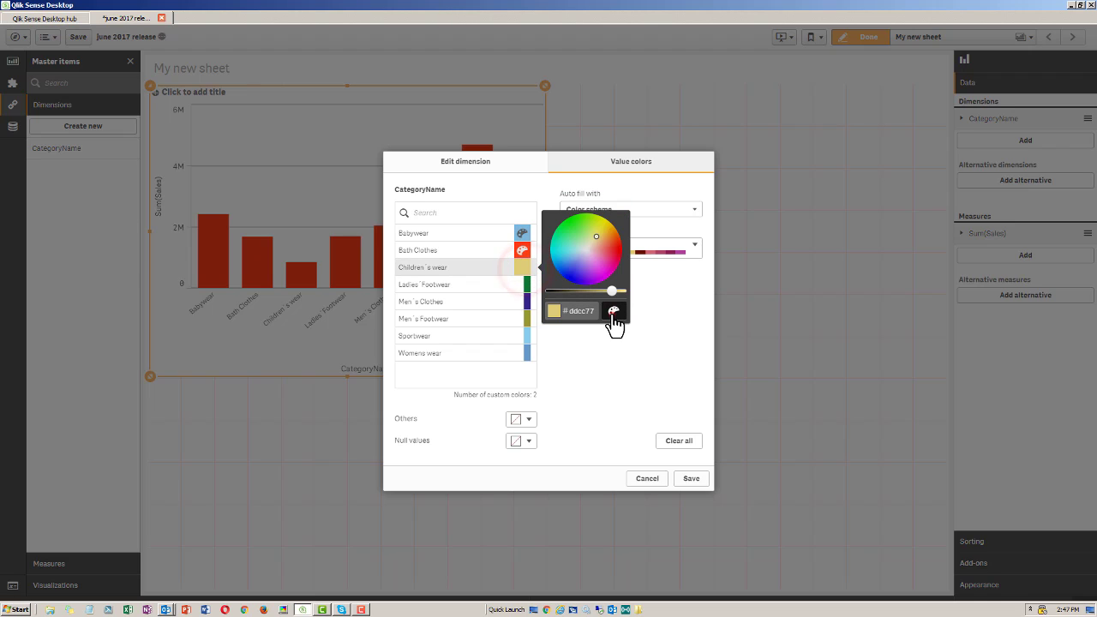
pyautogui.click(614, 311)
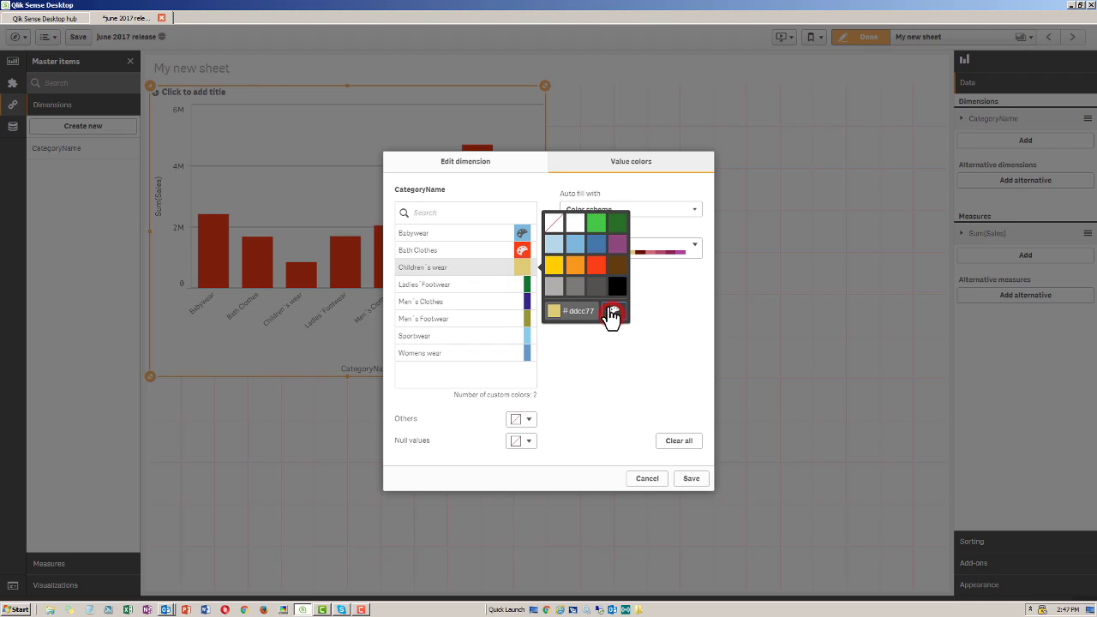
pyautogui.click(557, 269)
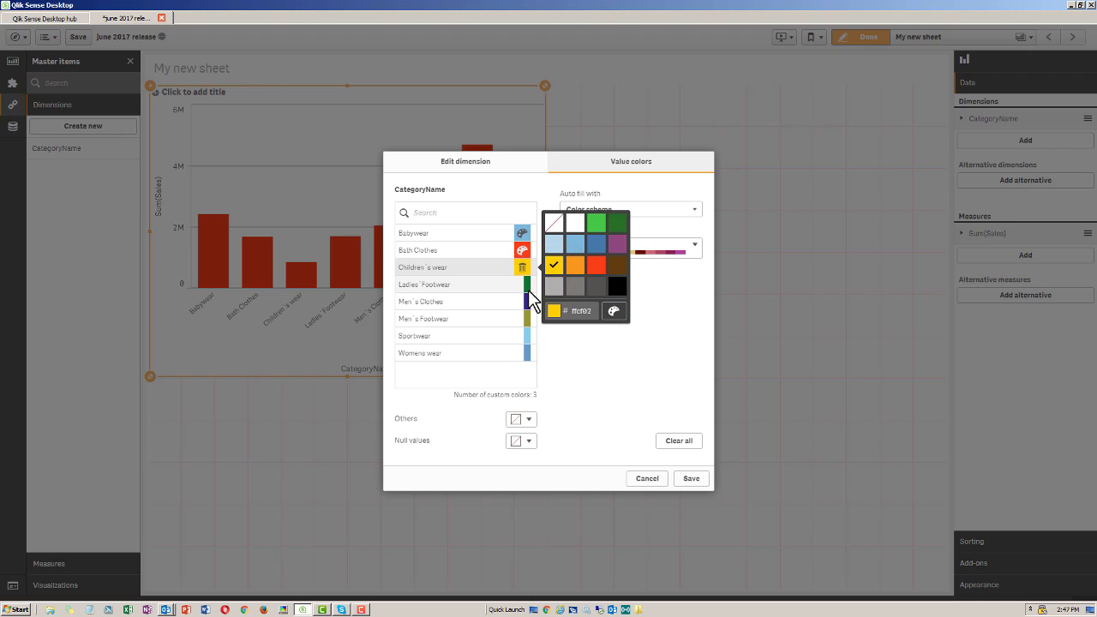
# Colour Ladies' Footwear grey and save the dimension's value colours.
pyautogui.click(525, 284)
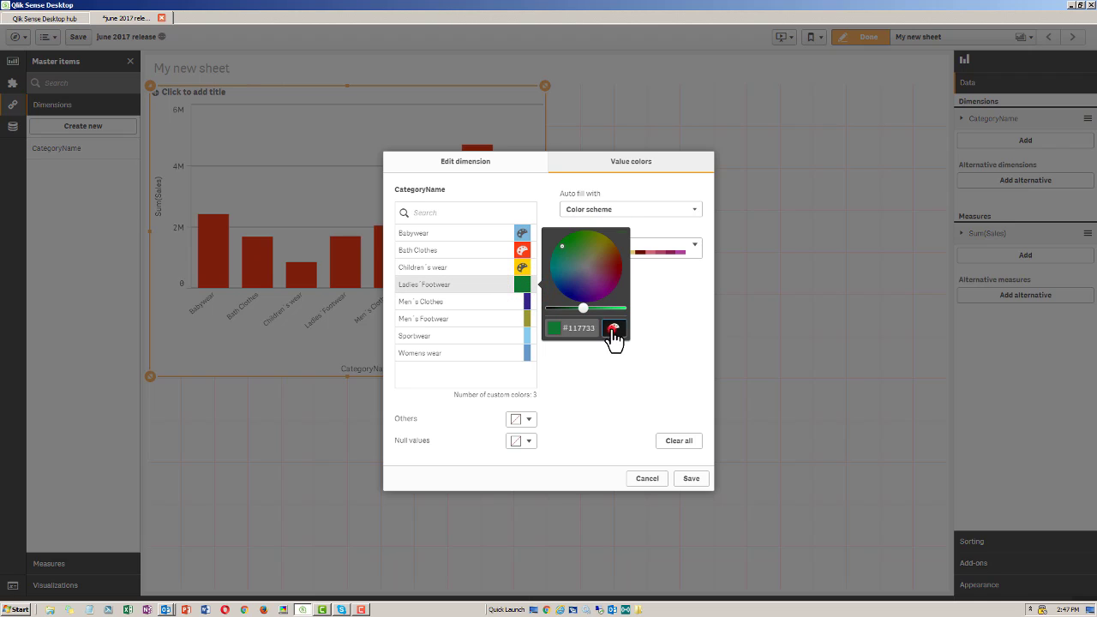
pyautogui.click(613, 329)
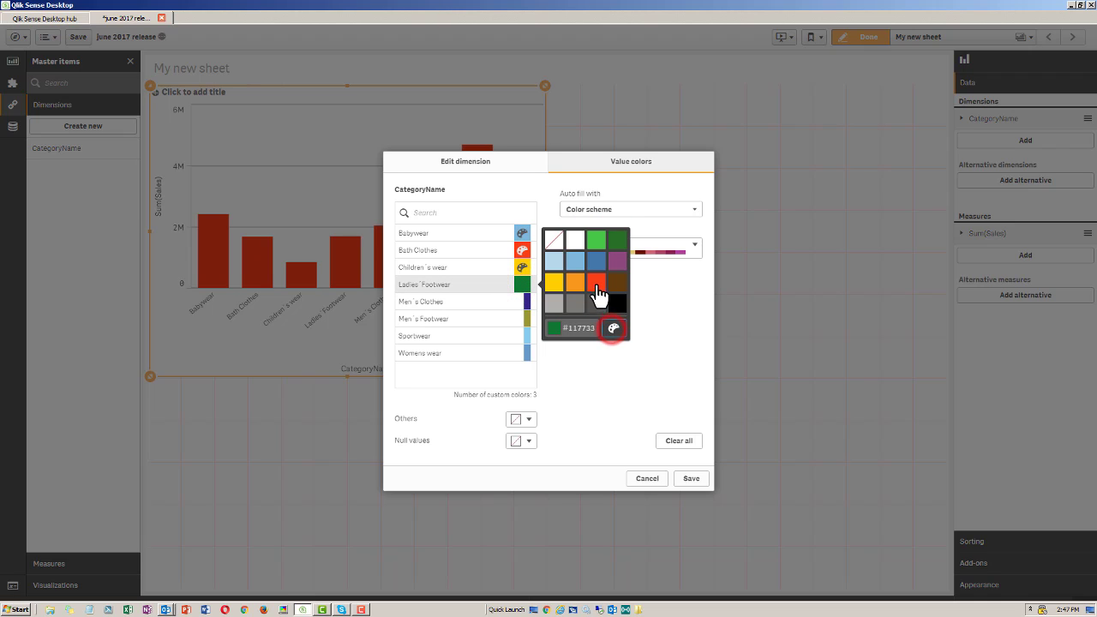
pyautogui.click(556, 303)
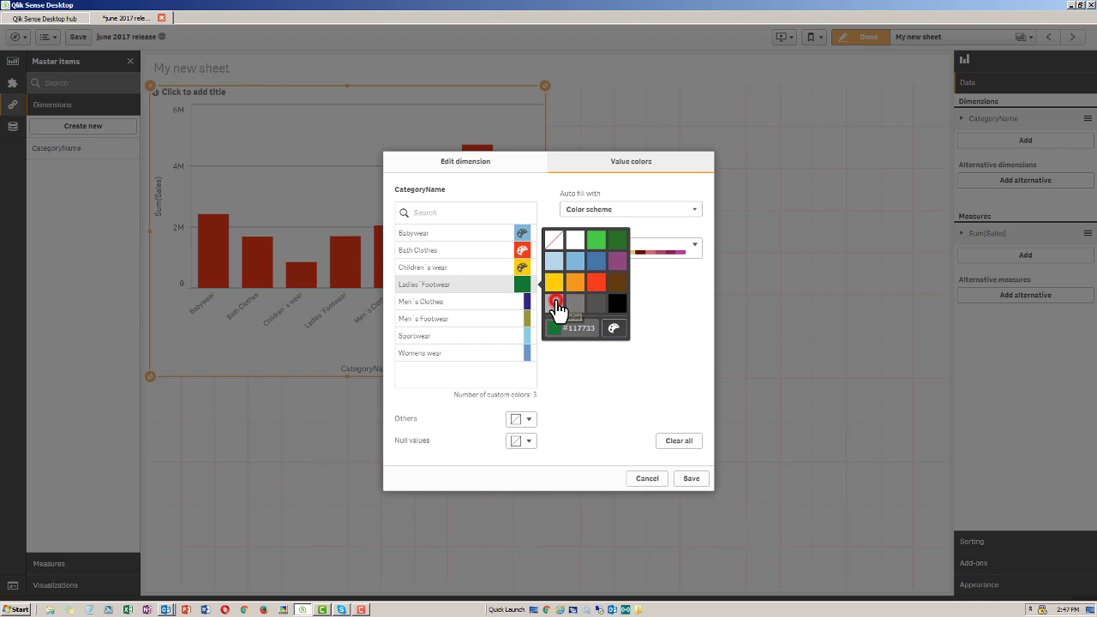
pyautogui.click(613, 329)
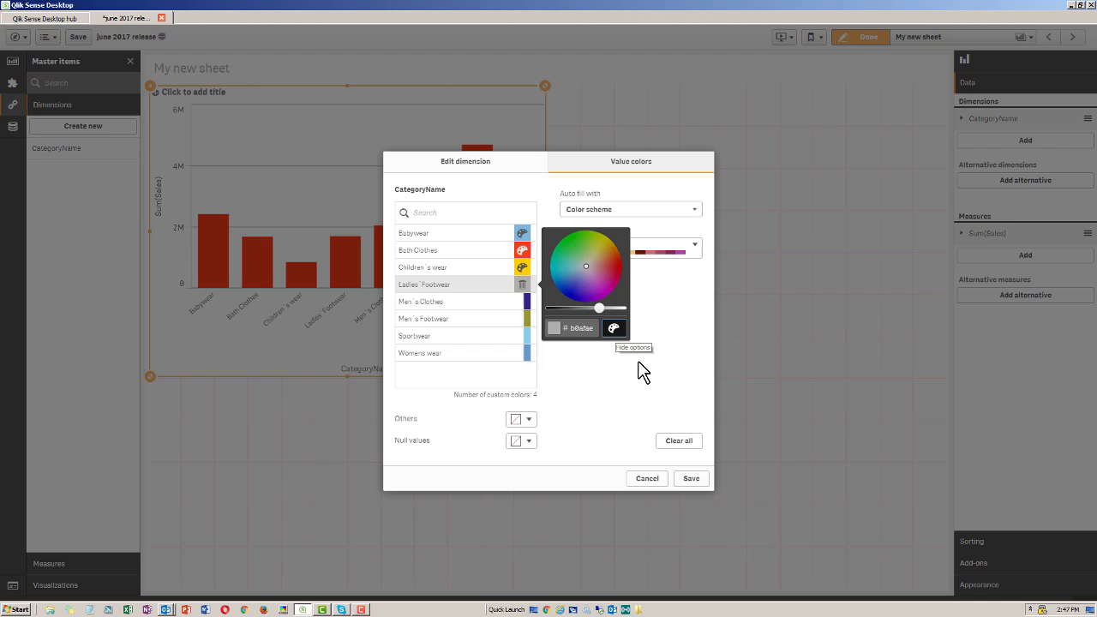
pyautogui.click(638, 361)
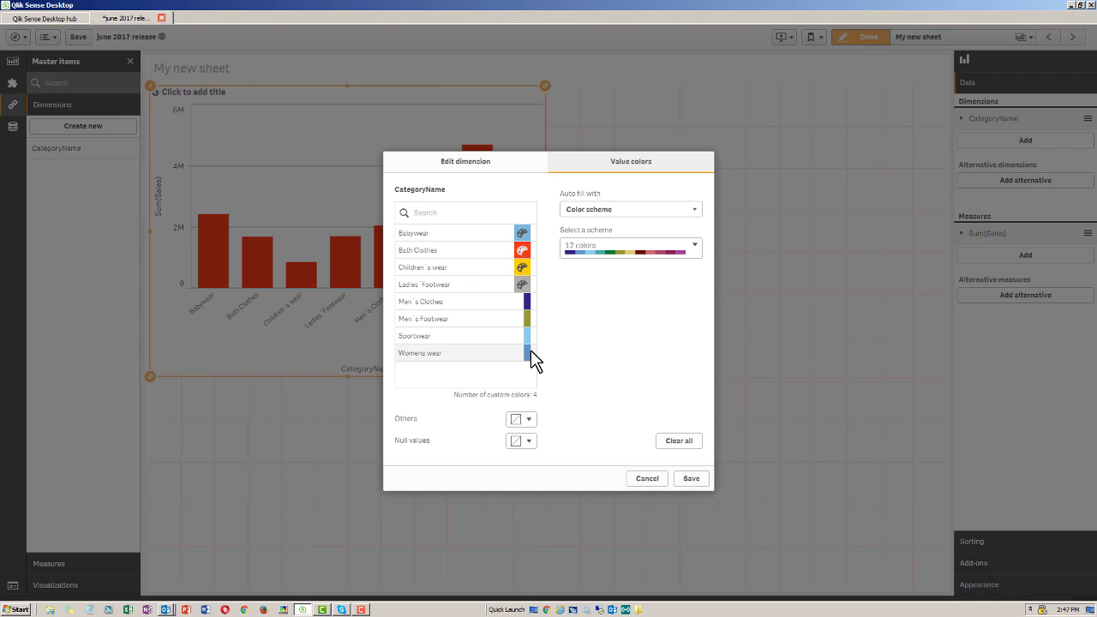
pyautogui.click(690, 481)
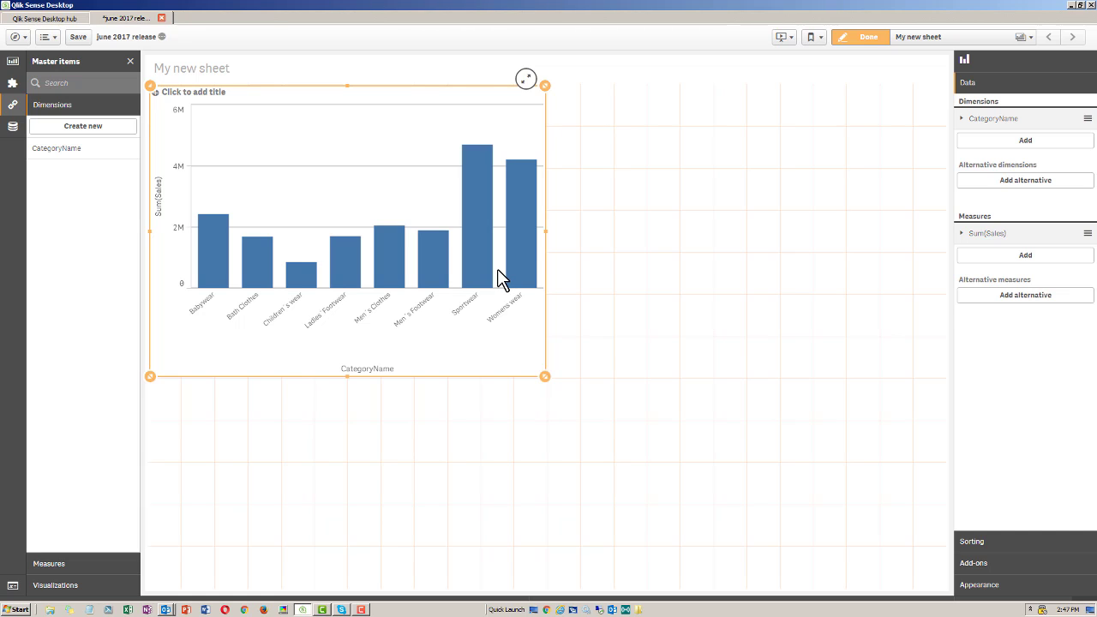
# Set the bar chart's colours to Custom, By dimension, keeping Library colors enabled.
pyautogui.click(997, 583)
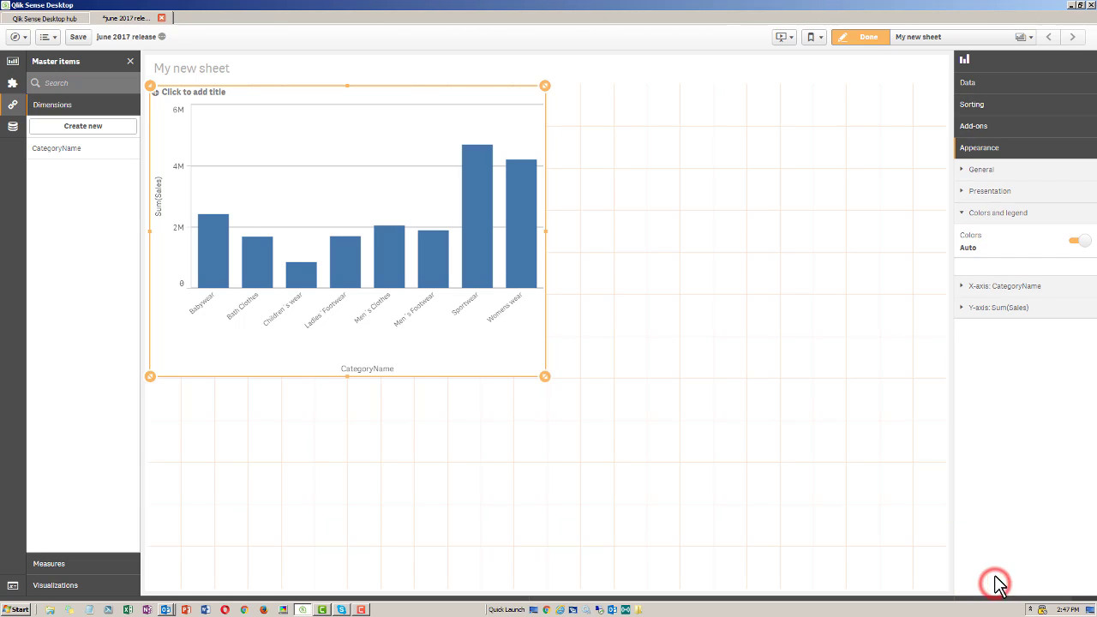
pyautogui.click(1077, 242)
pyautogui.click(1033, 269)
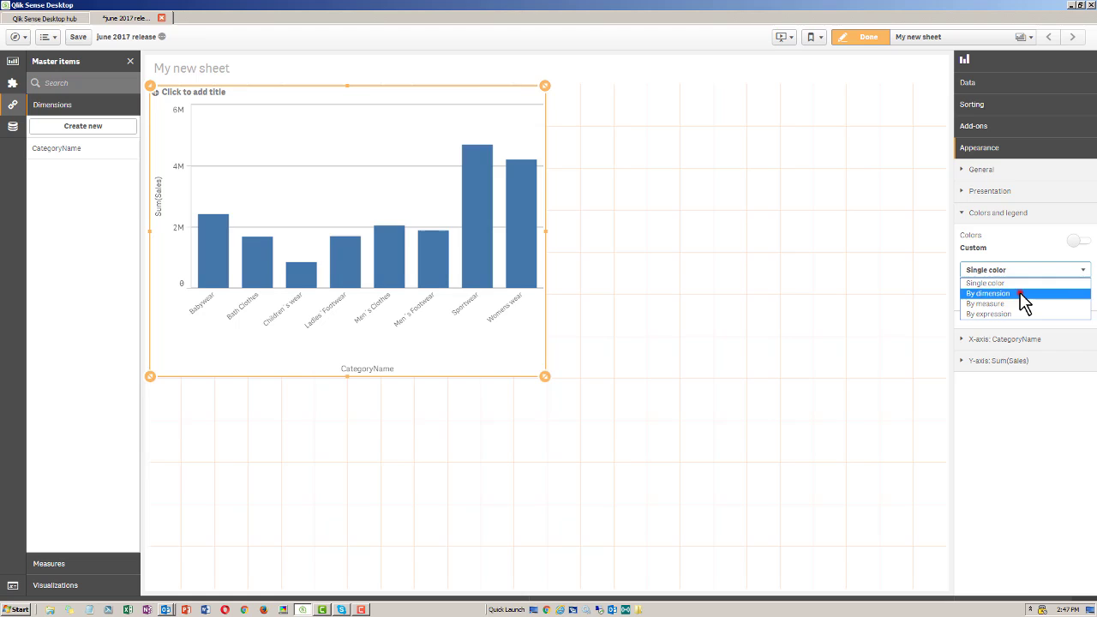
pyautogui.click(1020, 292)
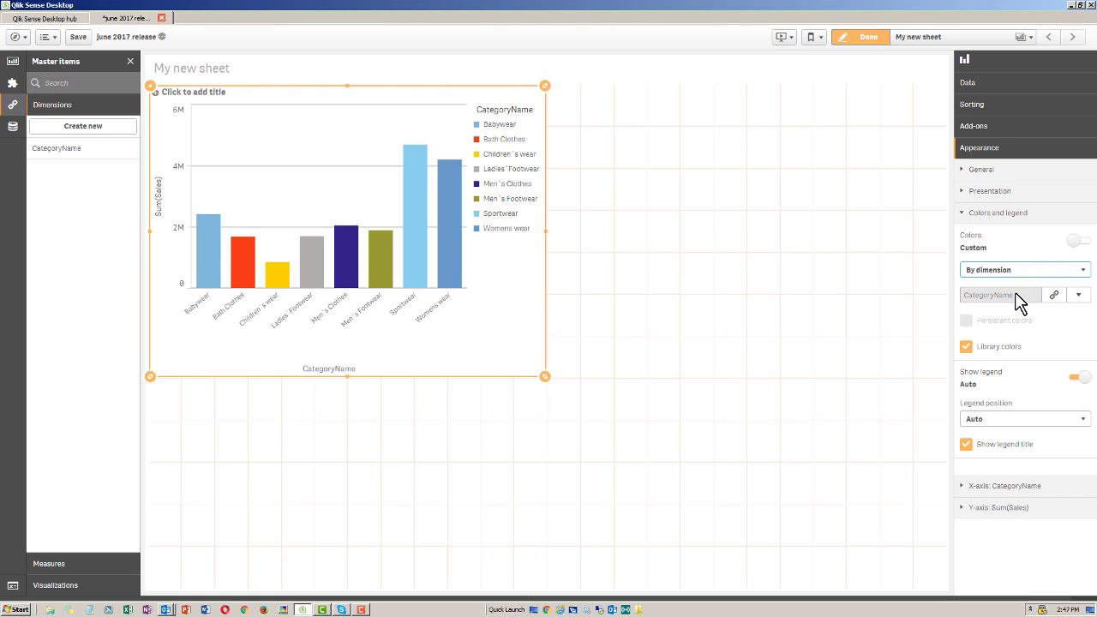
pyautogui.click(967, 349)
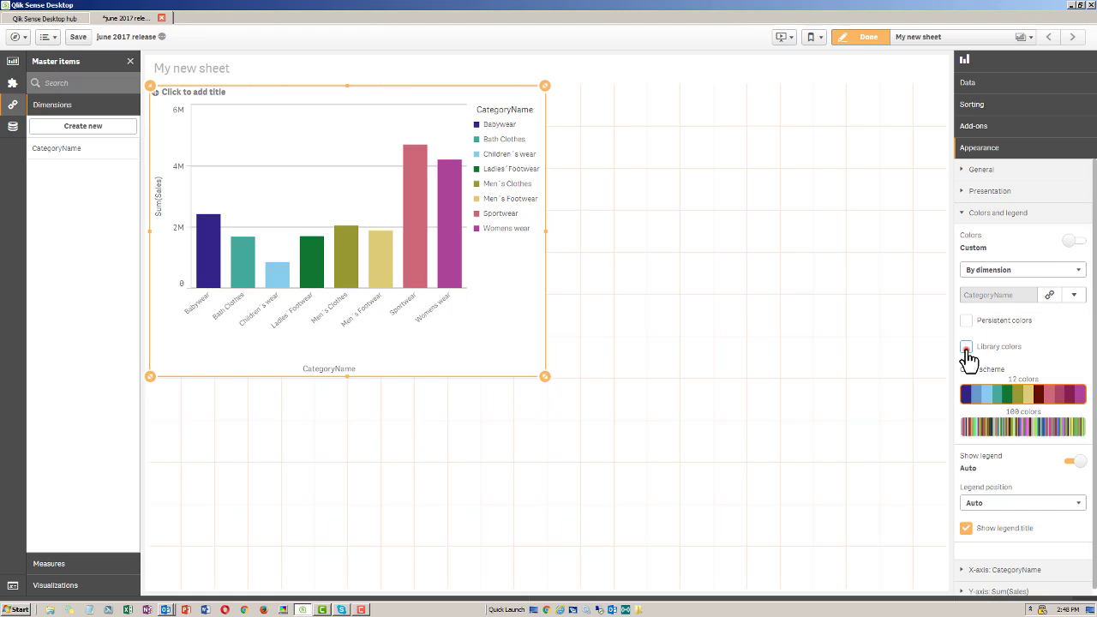
pyautogui.click(967, 348)
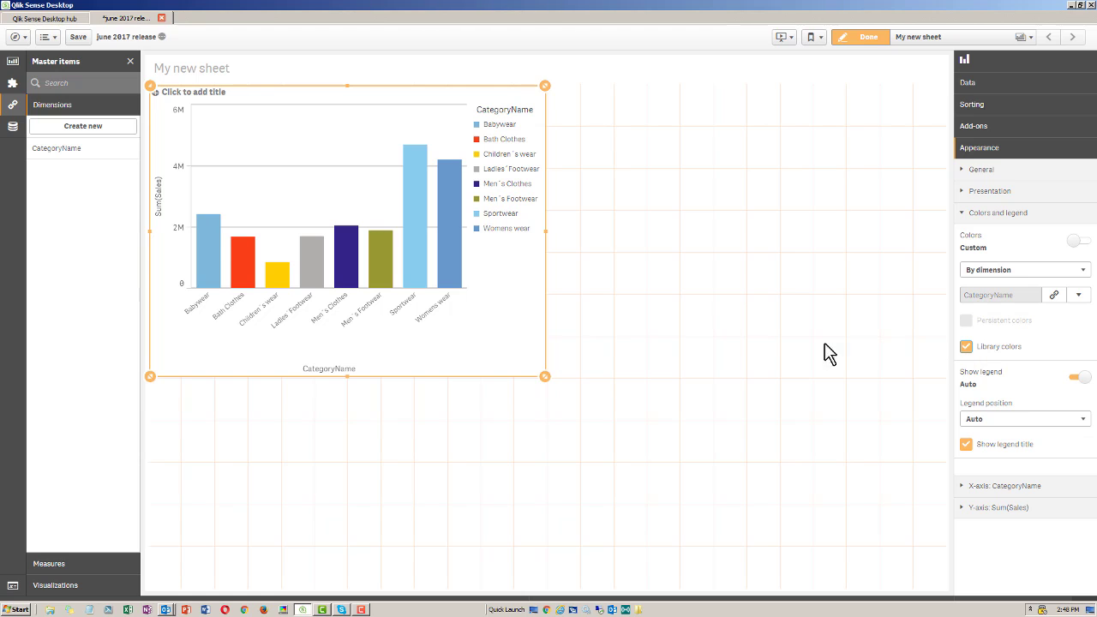
# Edit the CategoryName master dimension's value colours, setting Men's Clothes to green (#1e8857), and save.
pyautogui.rightClick(63, 147)
pyautogui.click(80, 96)
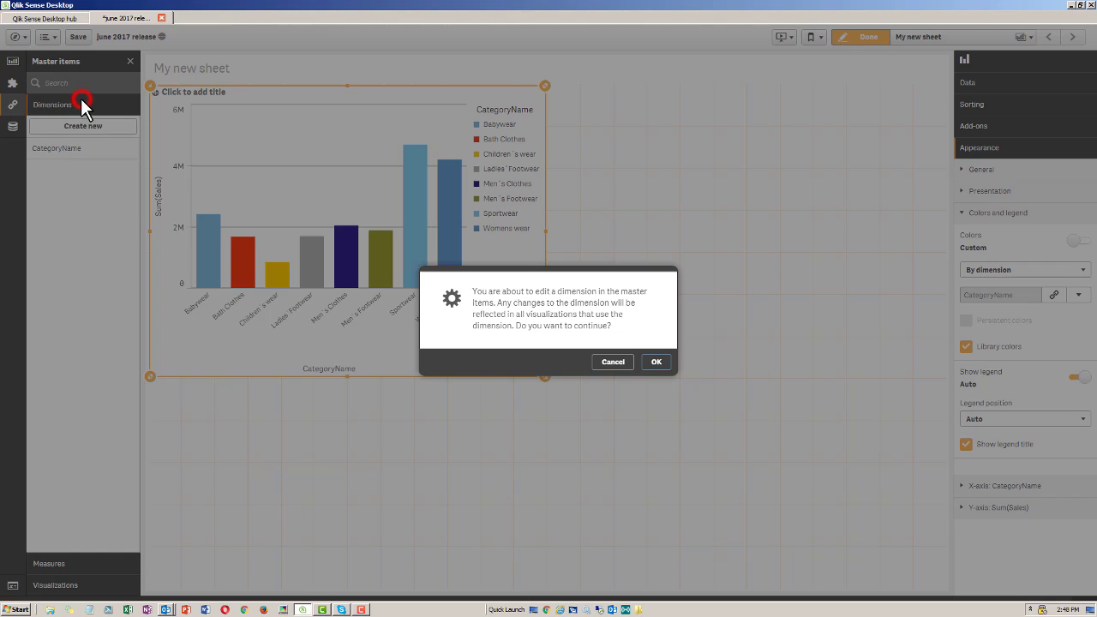
pyautogui.click(655, 363)
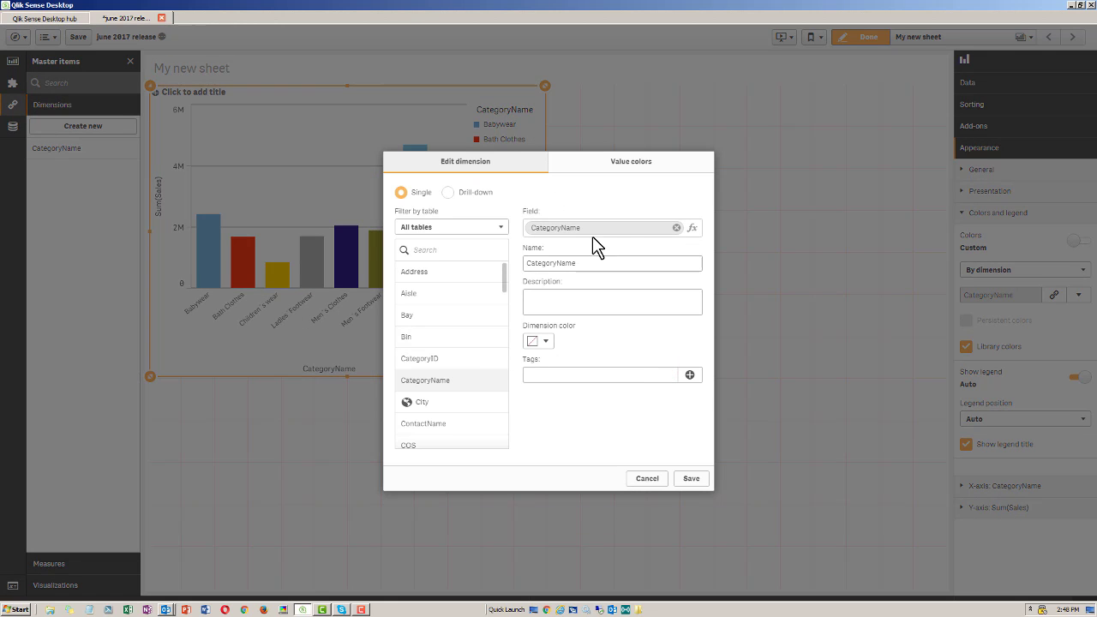
pyautogui.click(633, 170)
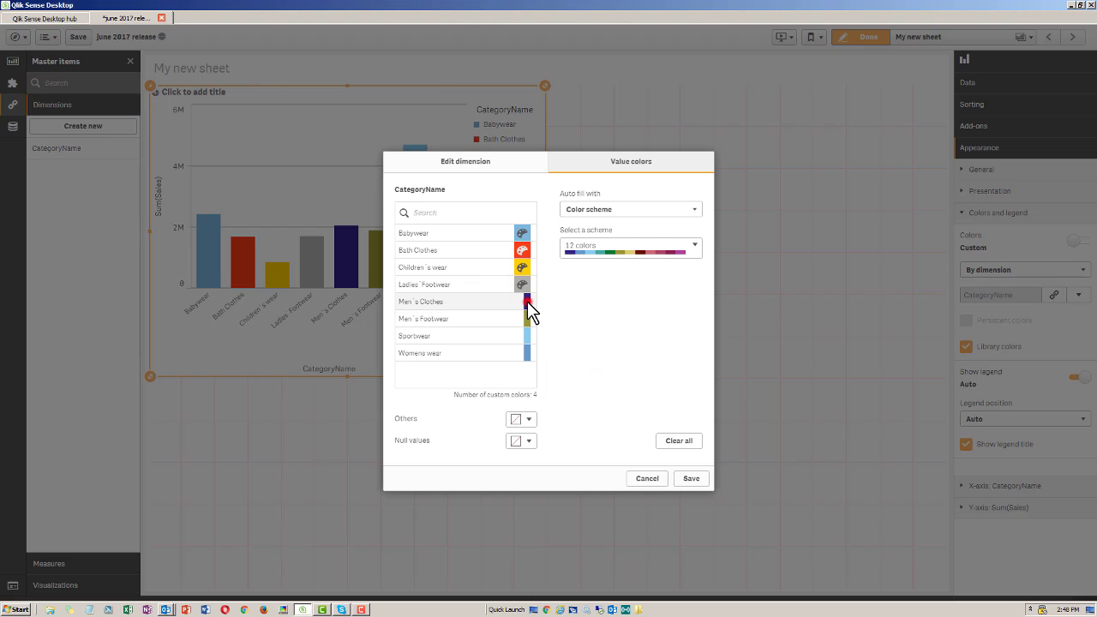
pyautogui.click(525, 301)
pyautogui.click(562, 264)
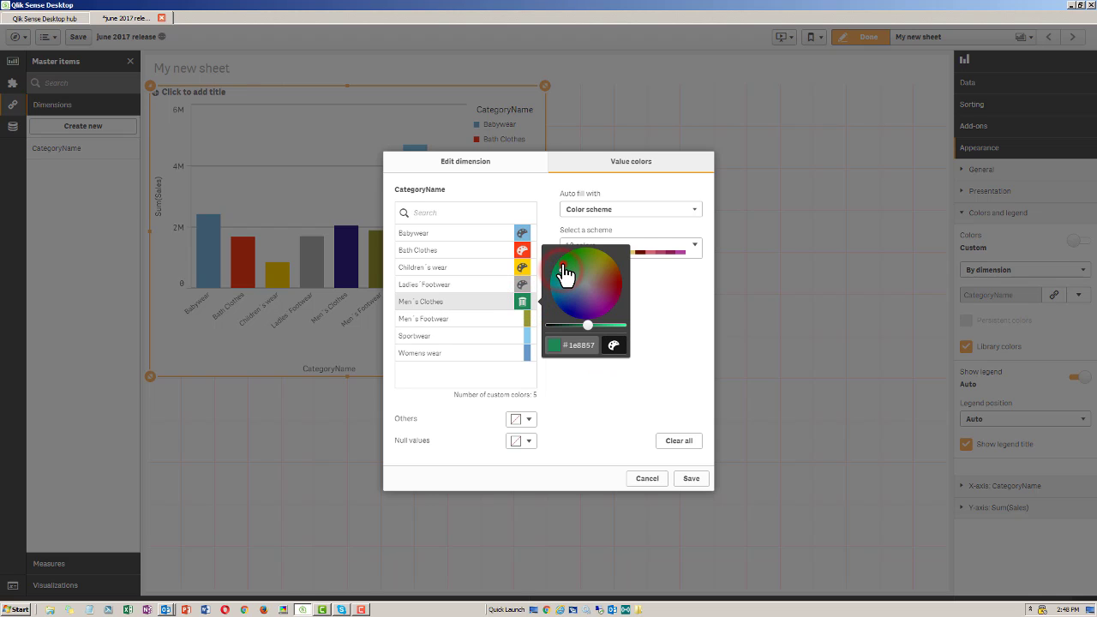
pyautogui.click(691, 479)
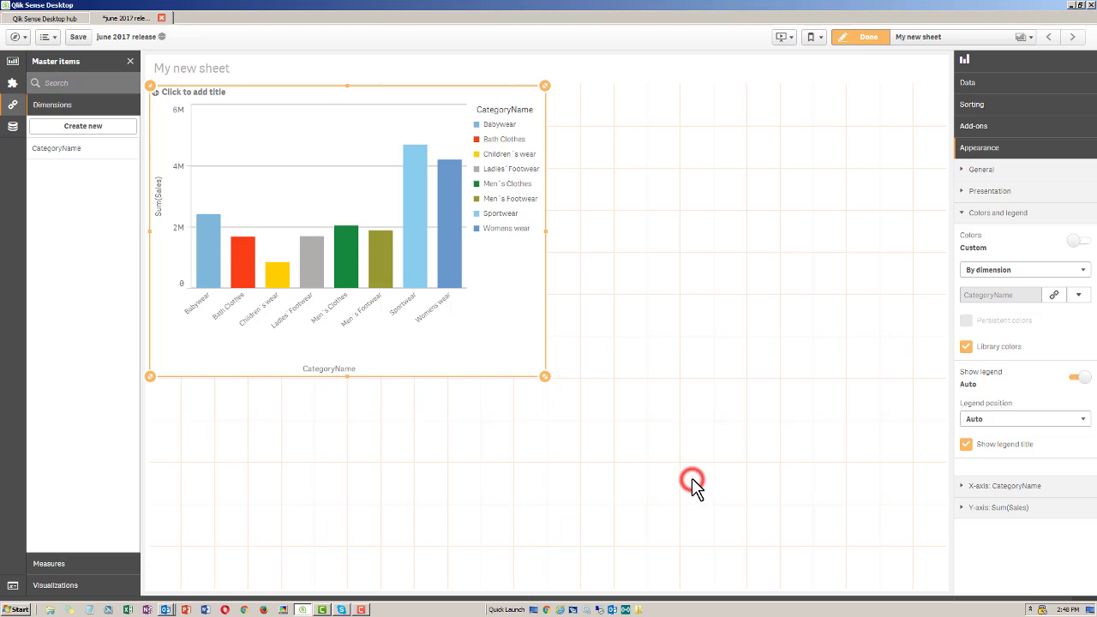